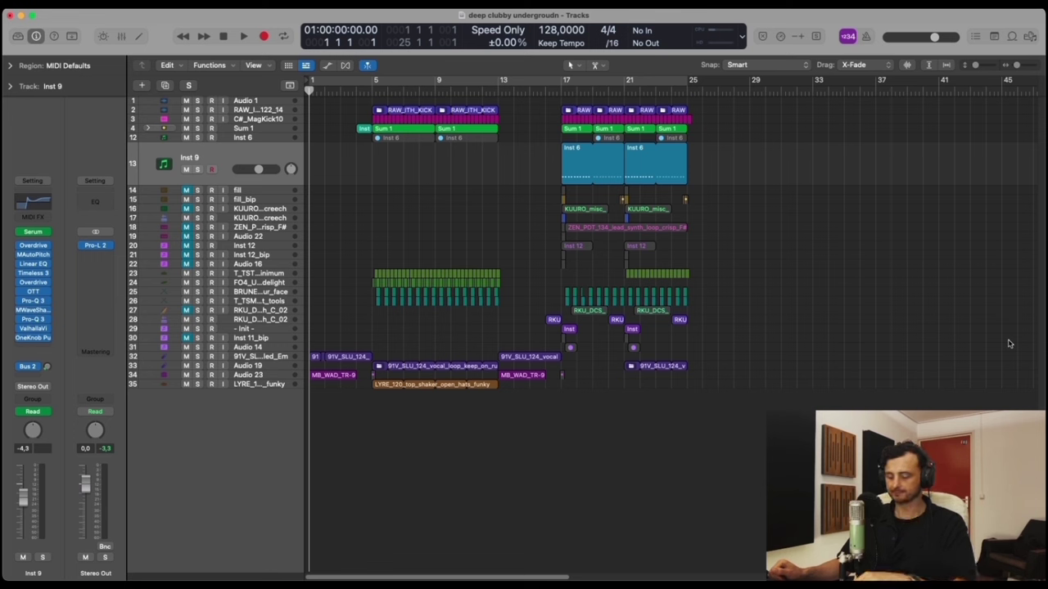
- Play and stop the arrangement, then restart playback from bar 13
key(space)
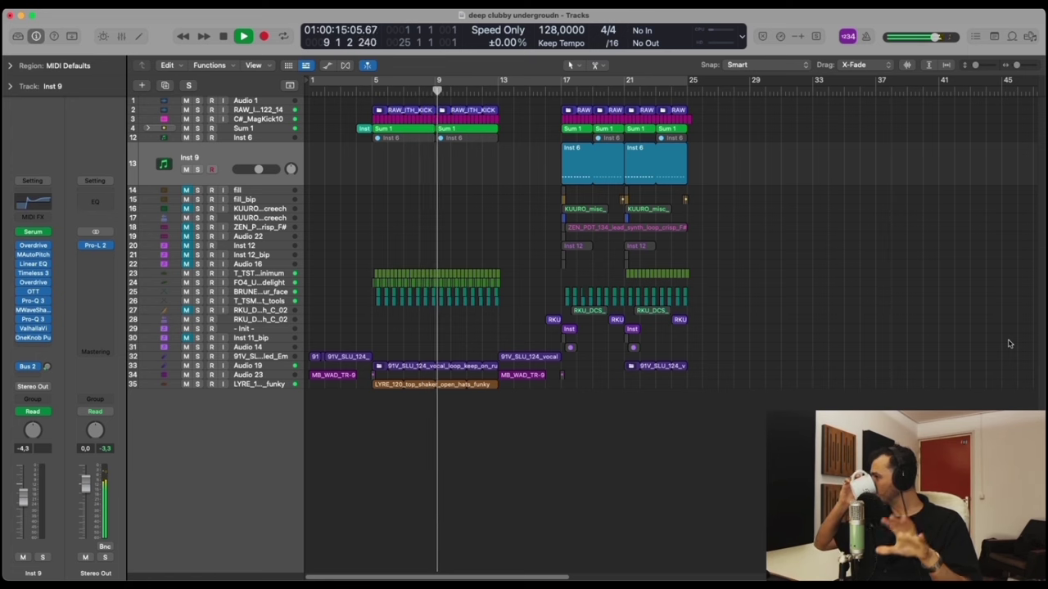
key(space)
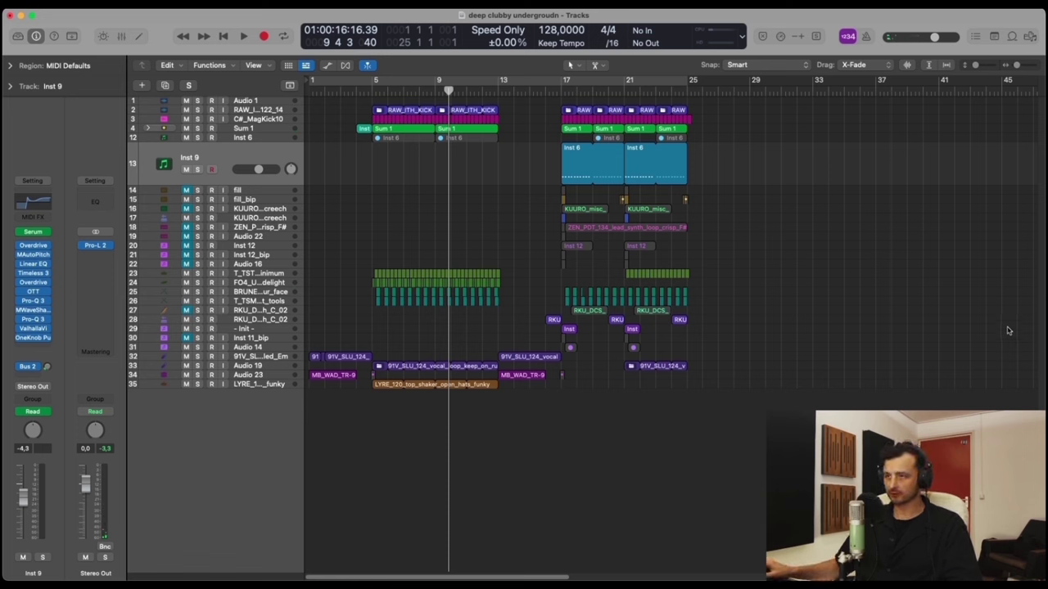
click(373, 88)
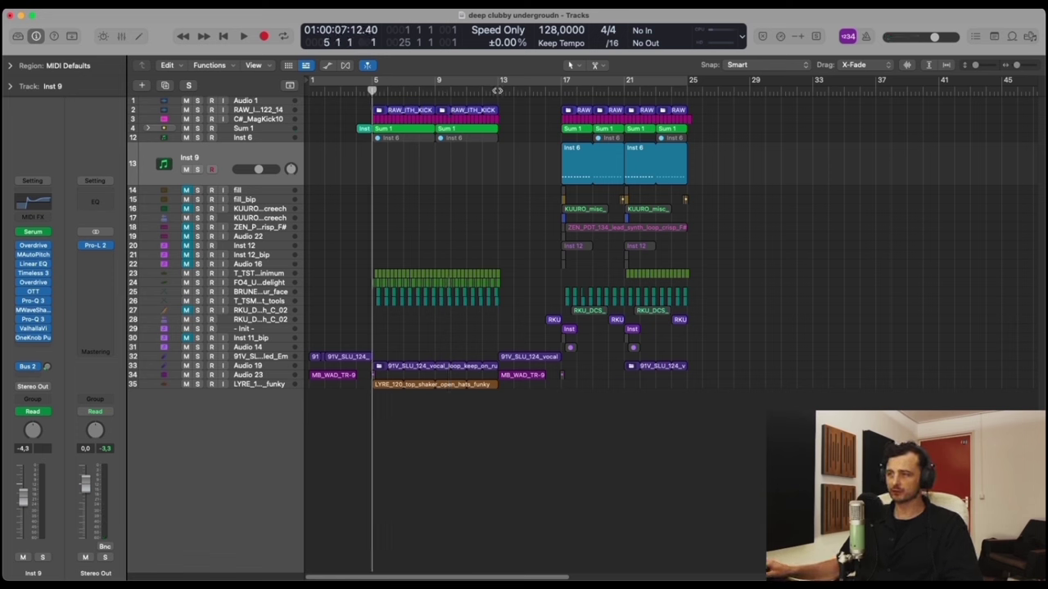
click(497, 90)
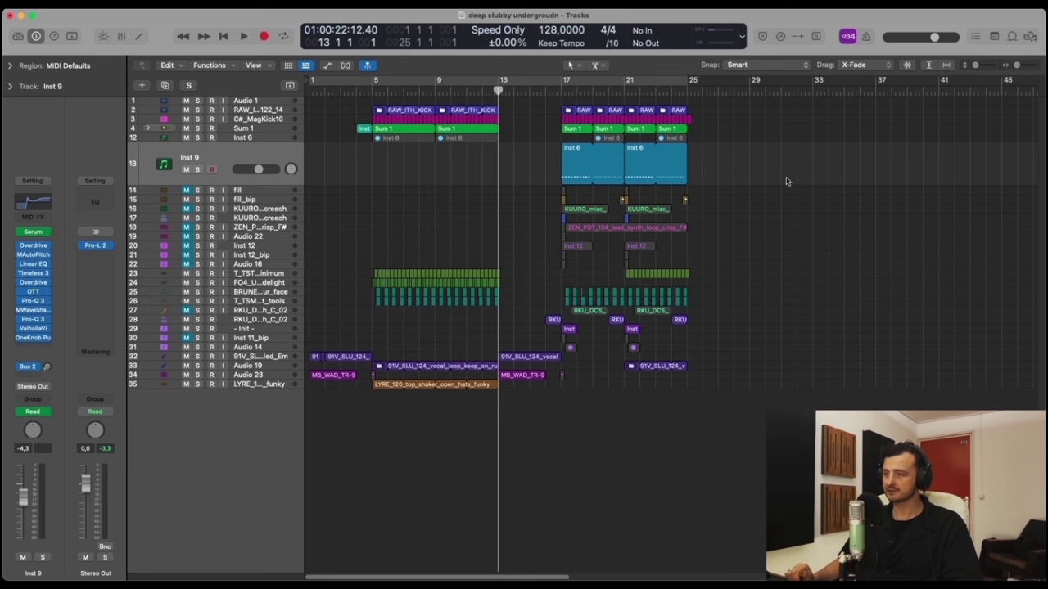
key(space)
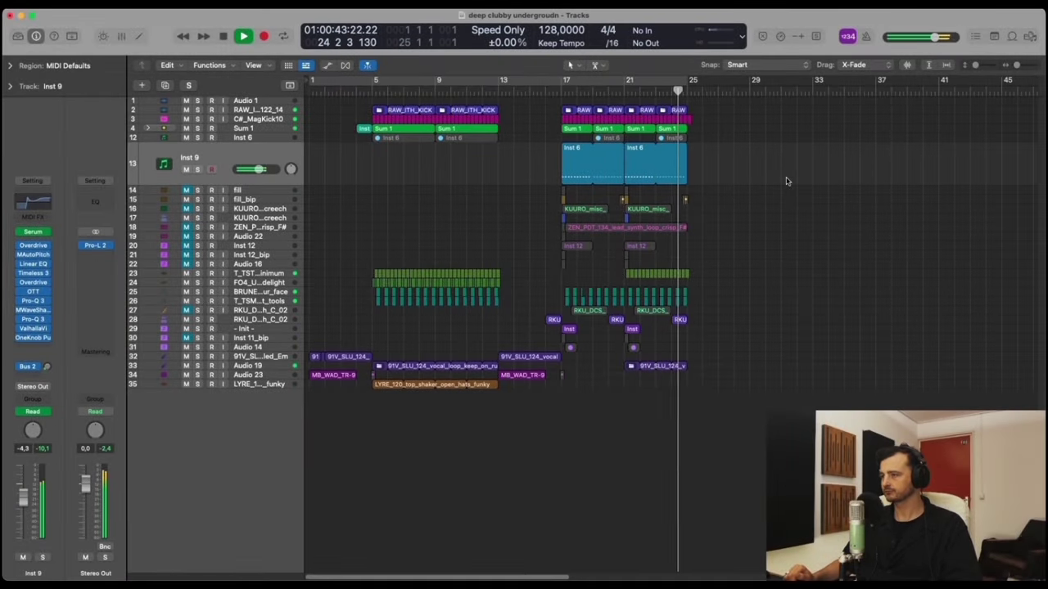
- Stop playback, select C#_MagKick10, and inspect its MWaveShaper effect
key(space)
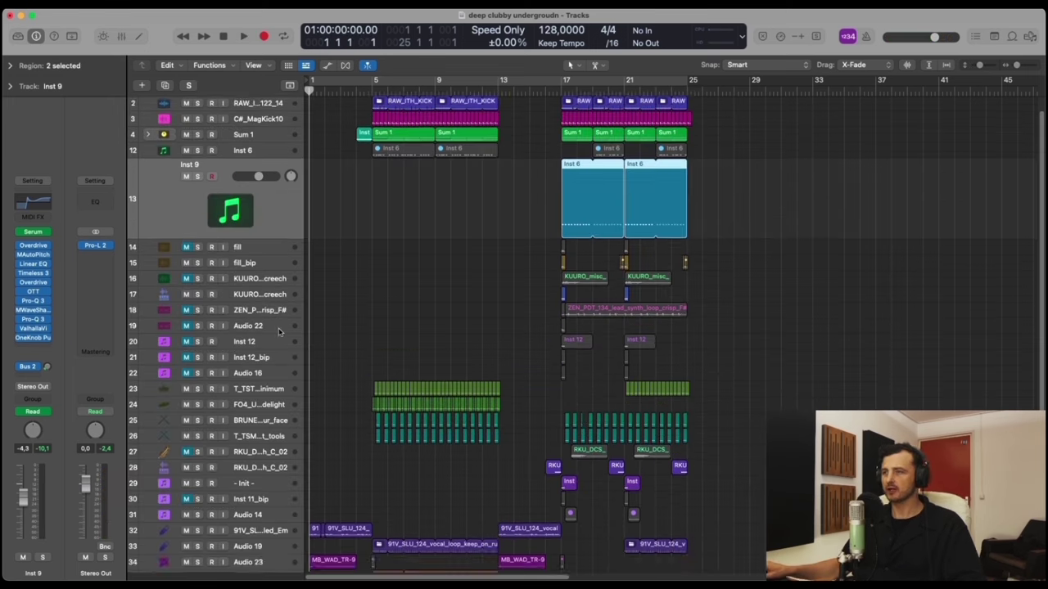
scroll(278, 330, up, 1)
click(281, 138)
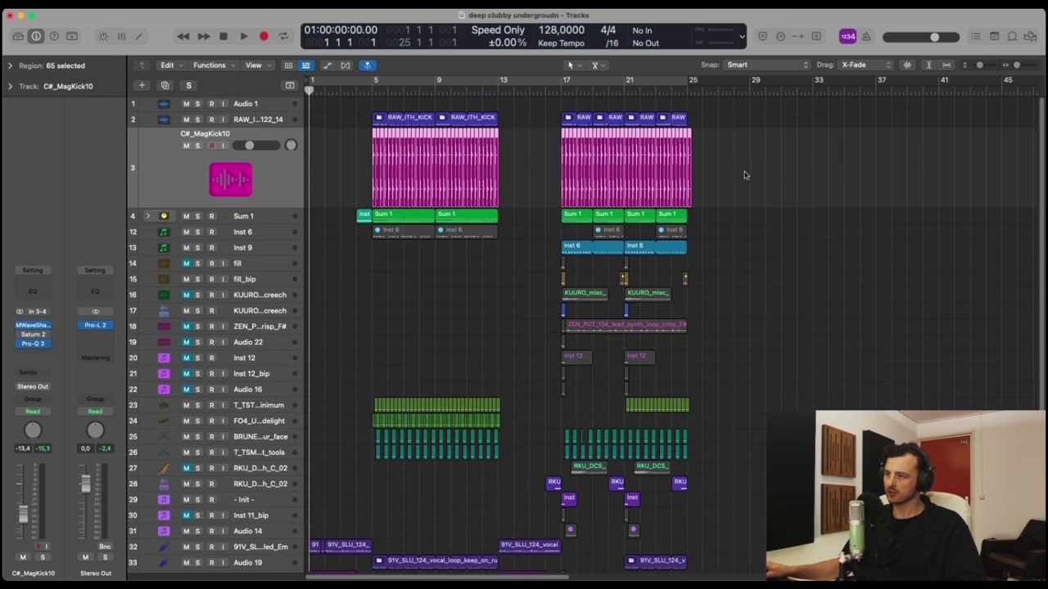
scroll(744, 173, up, 6)
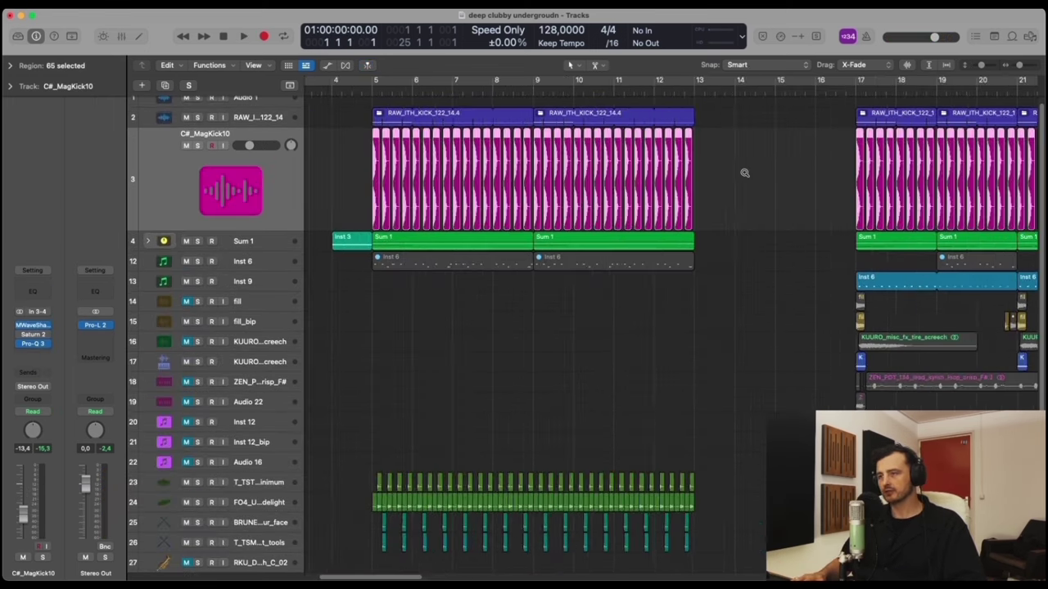
scroll(745, 173, down, 3)
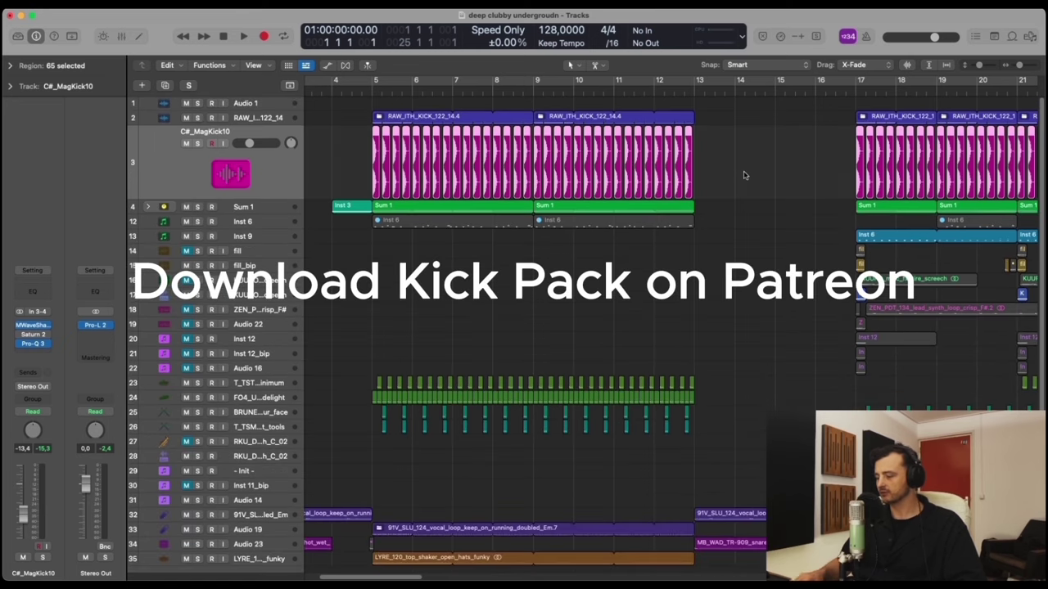
click(34, 325)
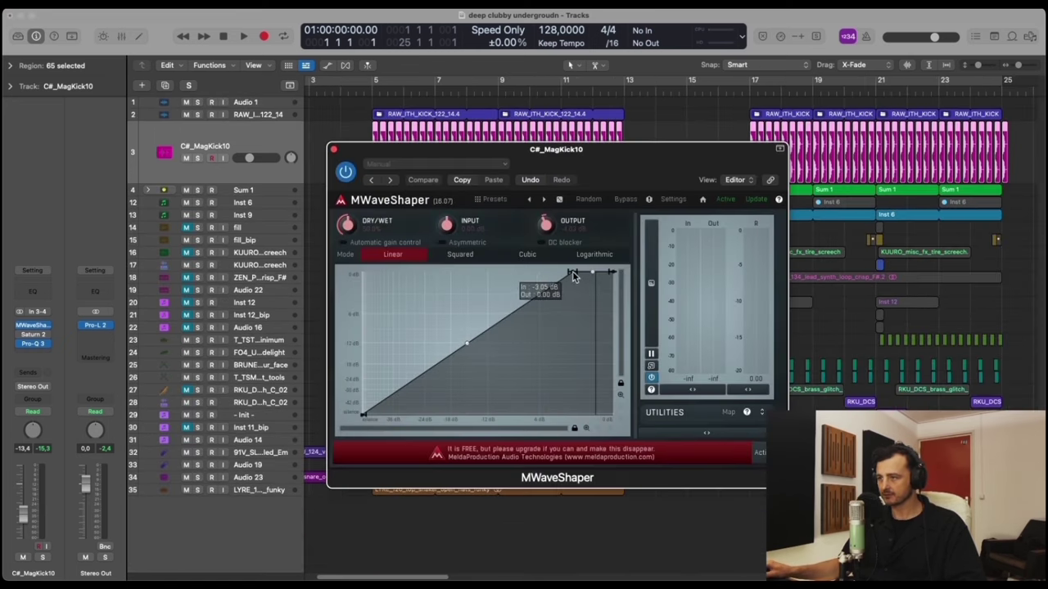
click(333, 149)
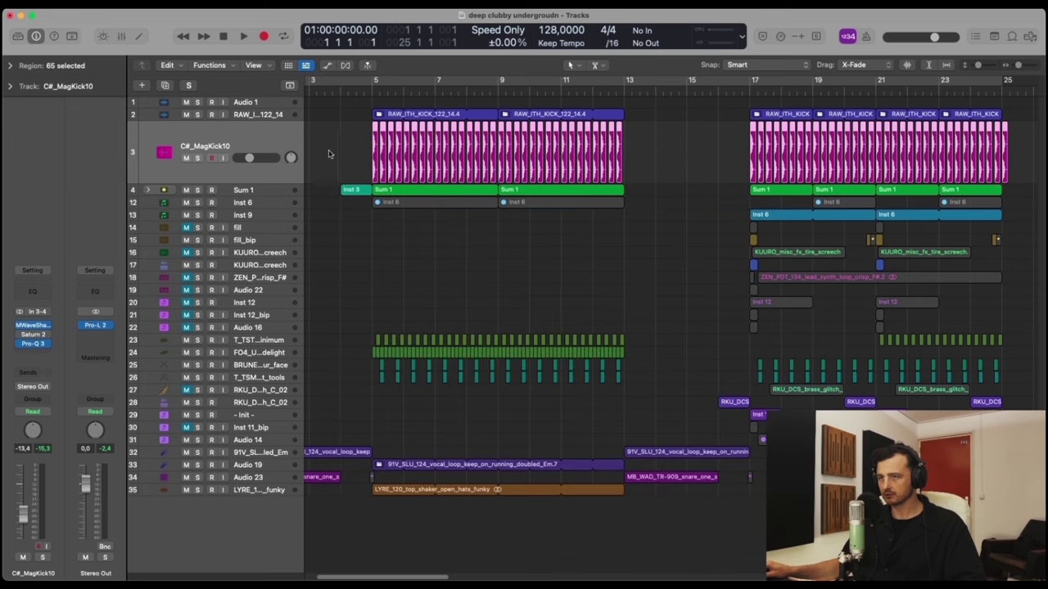
- Solo C#_MagKick10, A/B its Pro-Q 3 EQ during playback, then also solo RAW_ITH_KICK
click(35, 344)
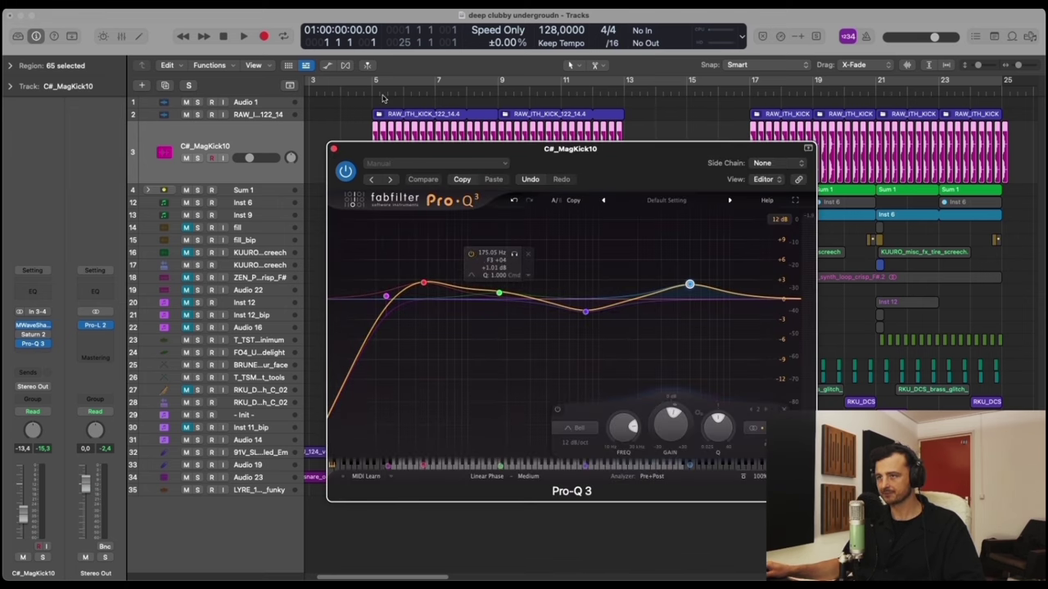
click(197, 158)
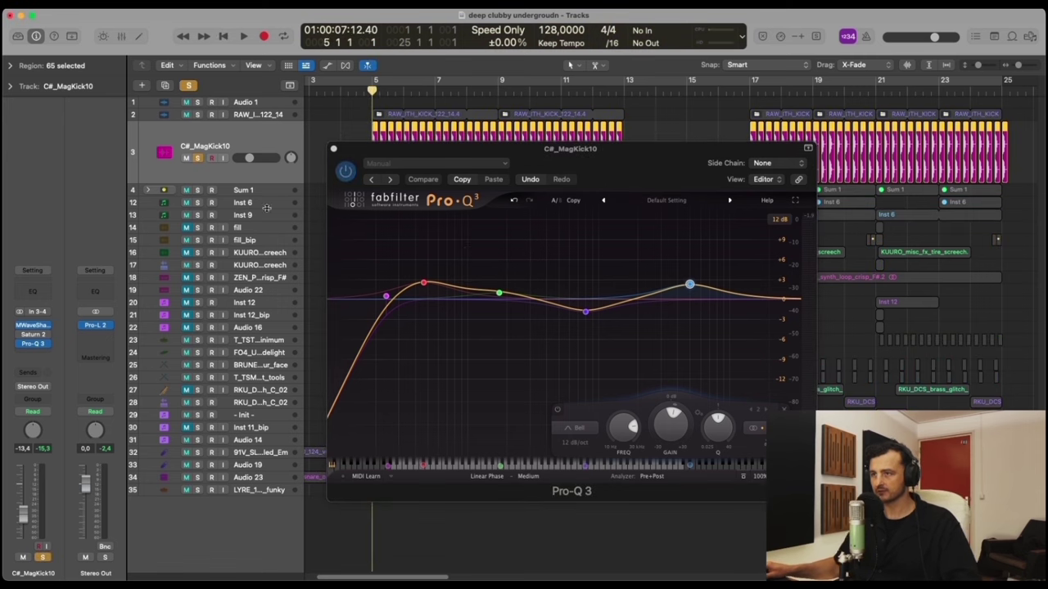
key(space)
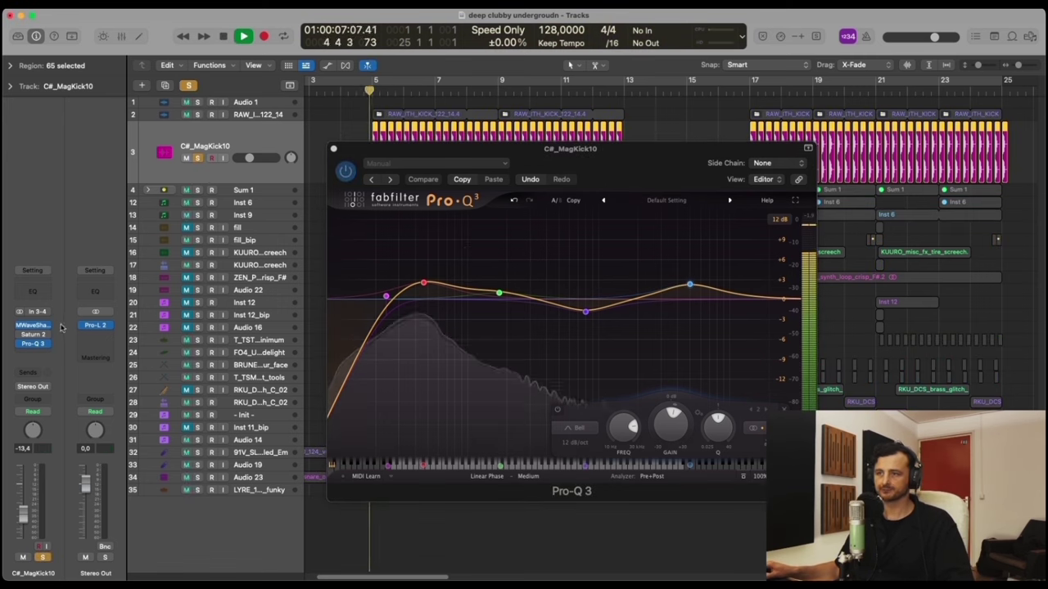
click(21, 344)
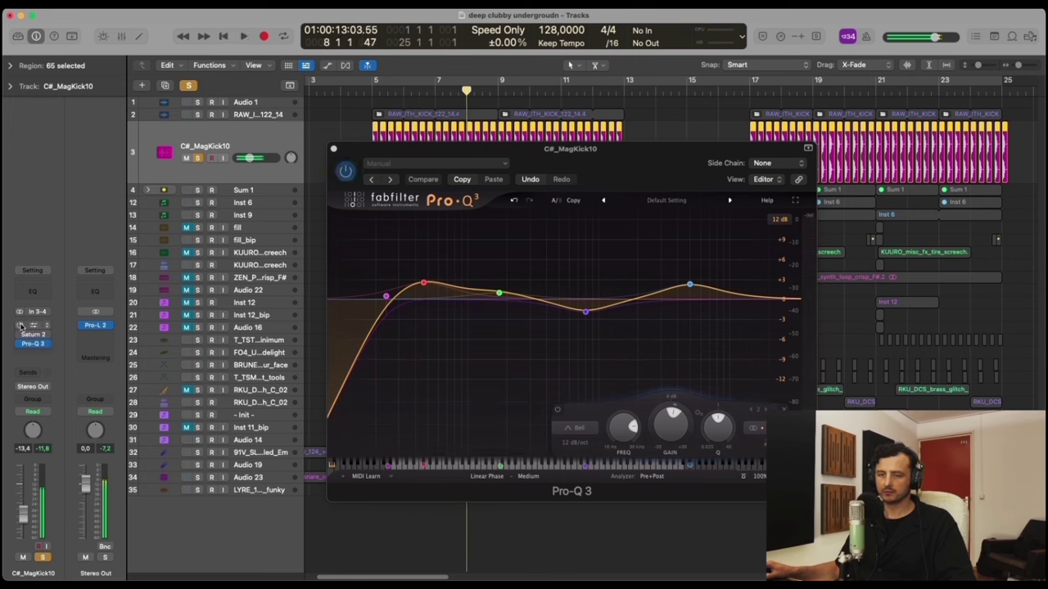
click(334, 149)
click(199, 116)
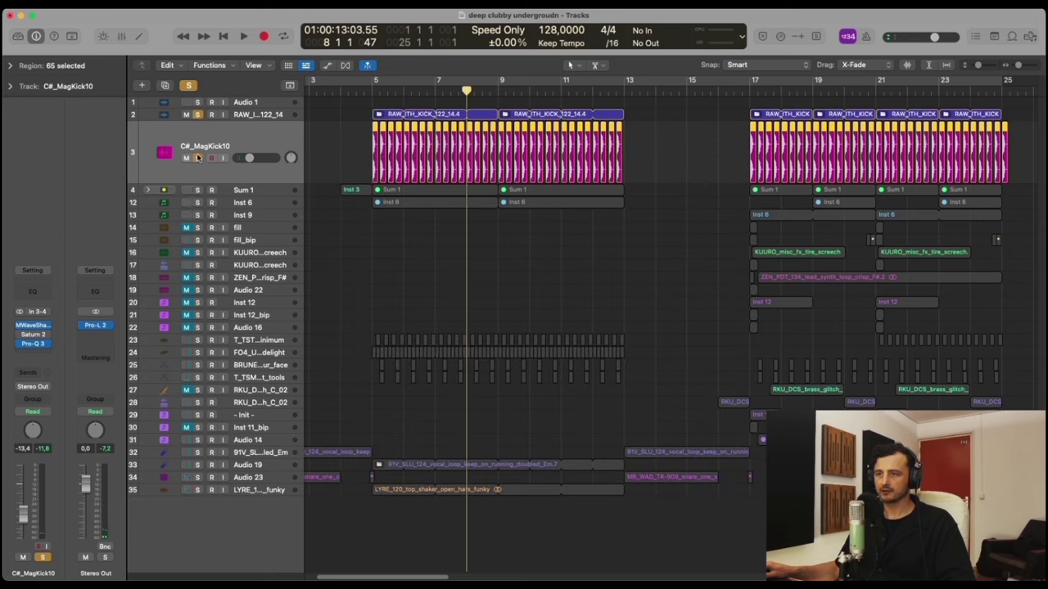
key(space)
- Audition RAW_ITH_KICK with its Channel EQ, then stop and clear all soloing
click(283, 118)
key(space)
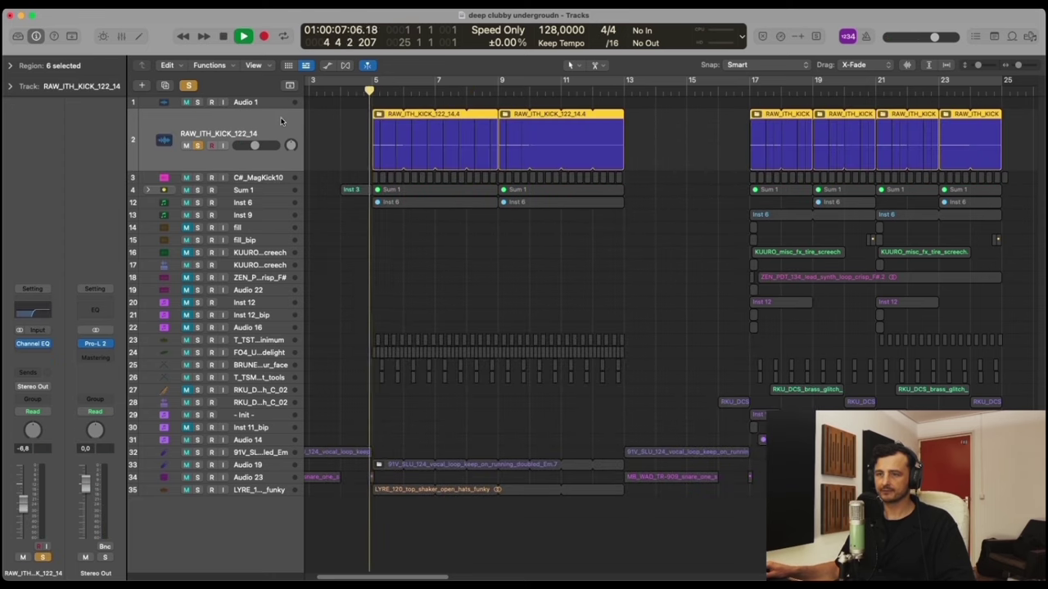
click(39, 344)
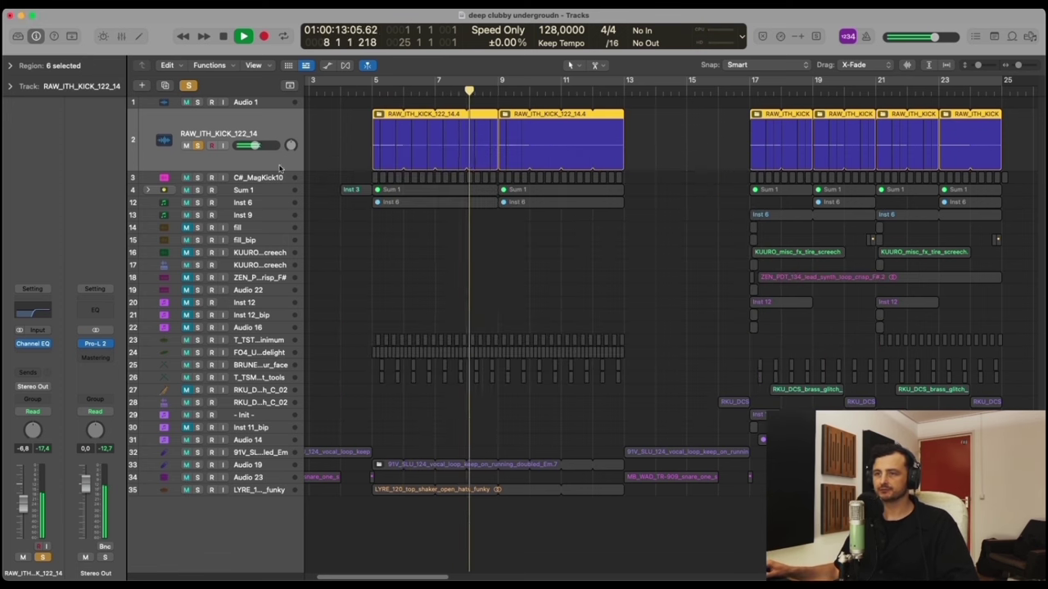
click(333, 150)
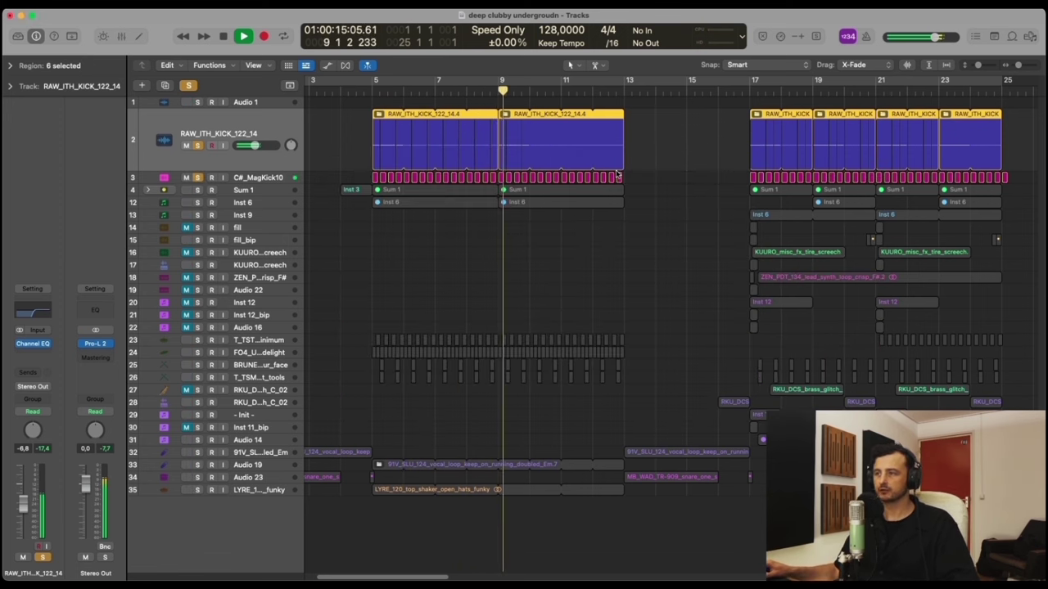
key(space)
key(ctrl+s)
- Expand Sum 1, solo its - Init - track, and loop bars 5–9
click(456, 237)
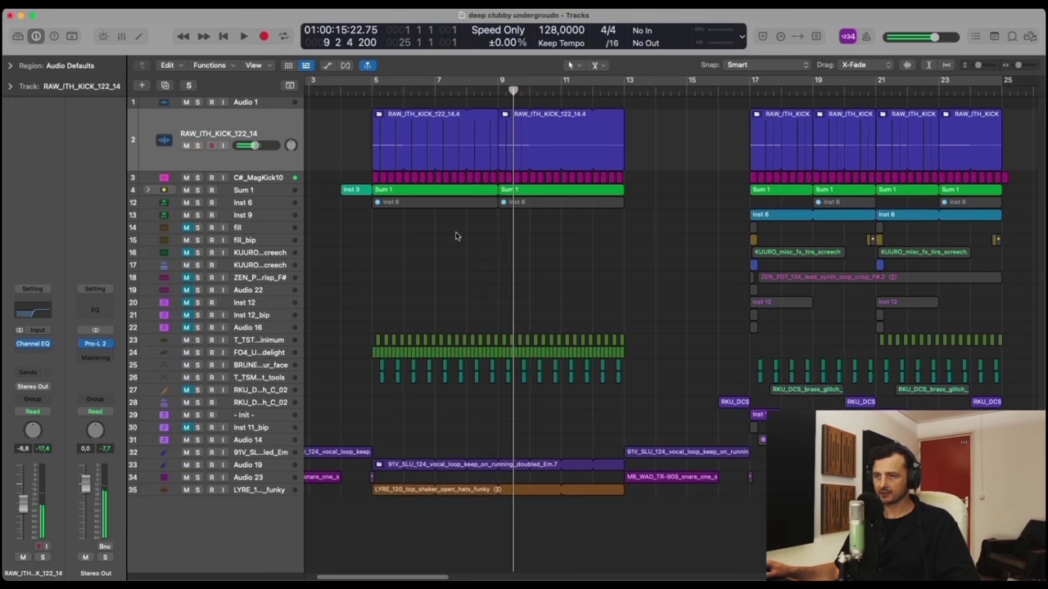
click(289, 194)
click(147, 168)
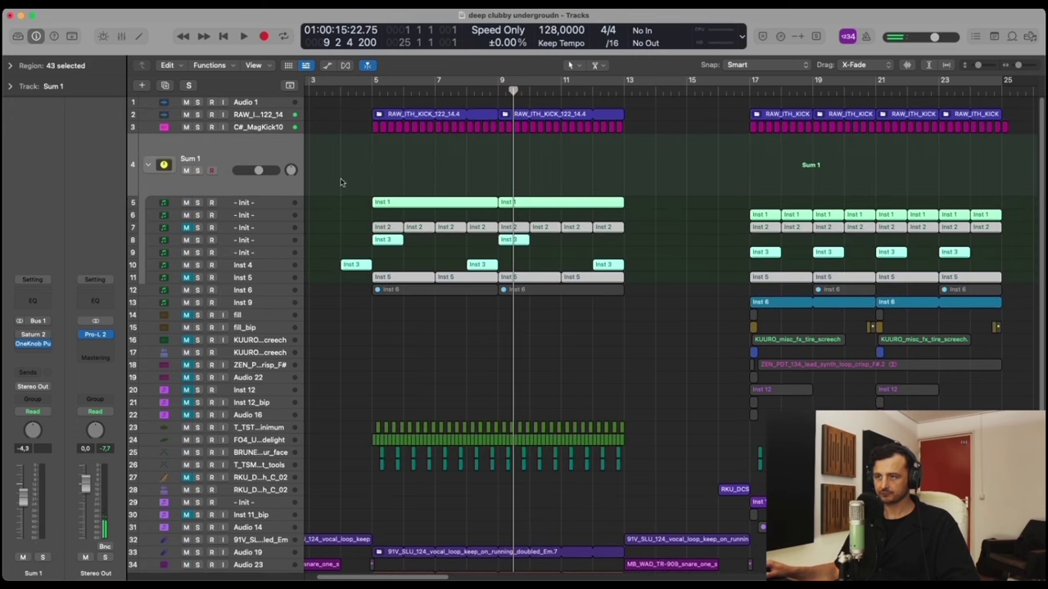
click(275, 204)
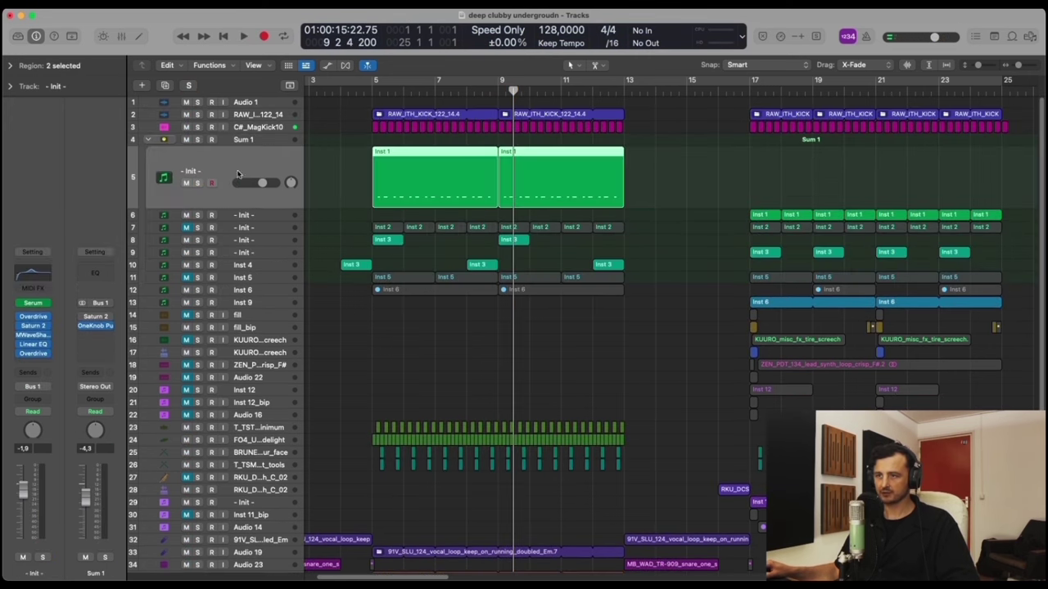
click(197, 182)
drag(376, 85, 501, 96)
click(724, 178)
click(465, 192)
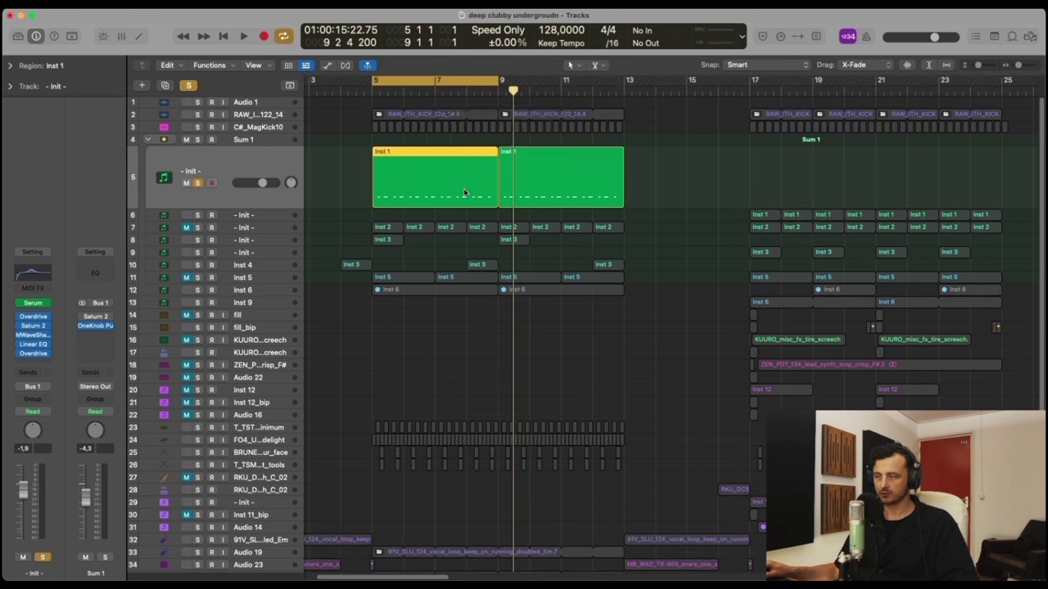
key(space)
- Open Serum on - Init - and inspect oscillator A's wavetable editor
click(33, 305)
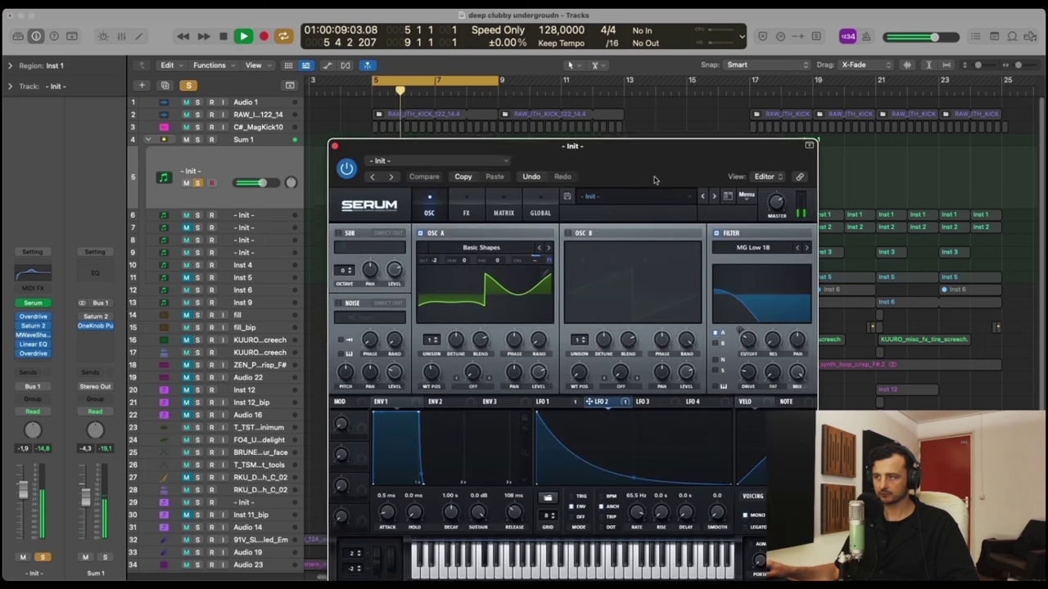
drag(654, 180, 670, 96)
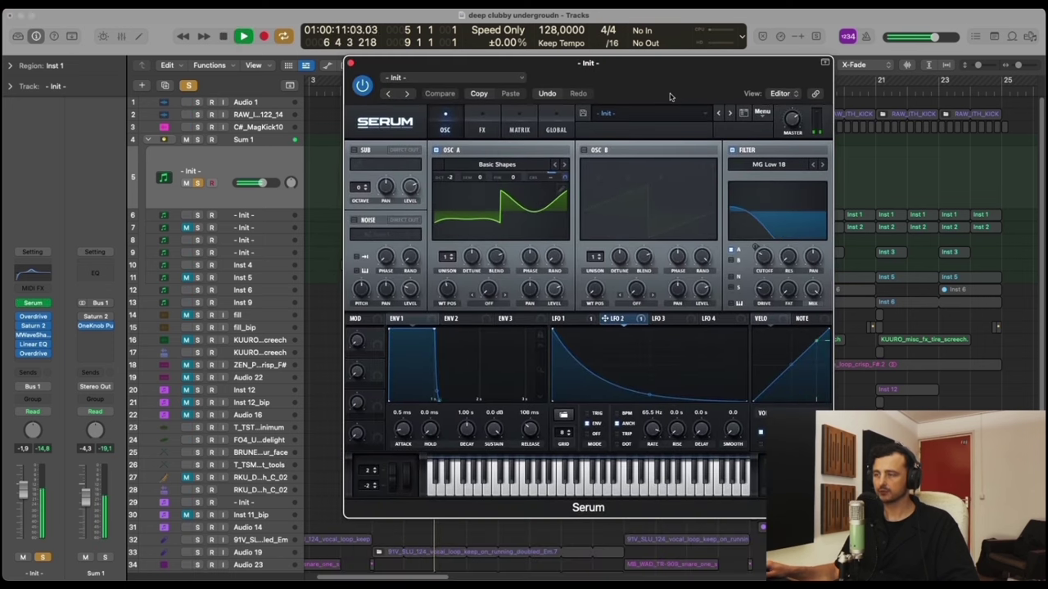
click(495, 166)
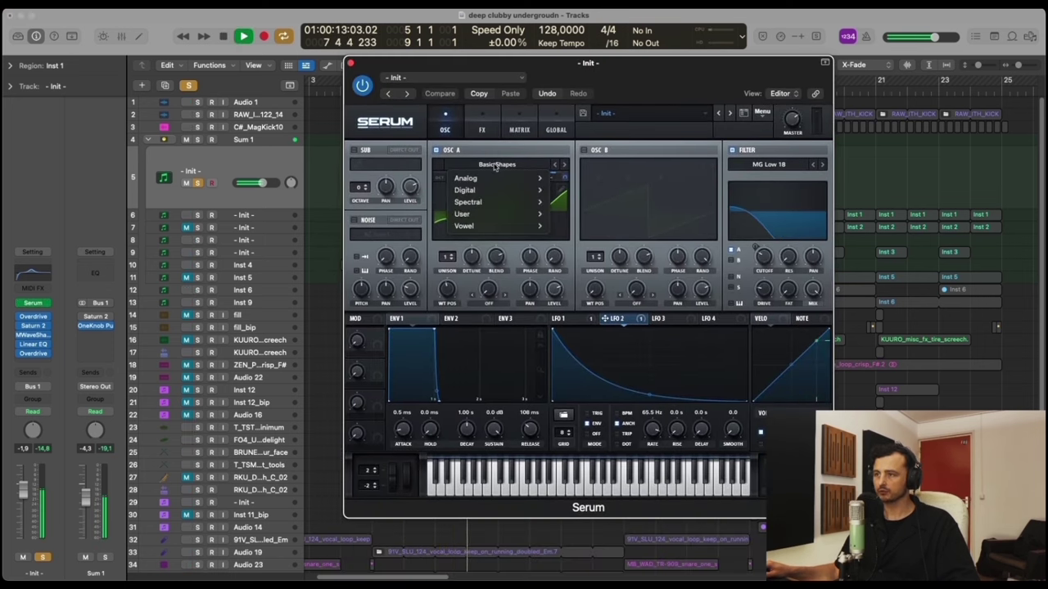
click(494, 165)
click(560, 188)
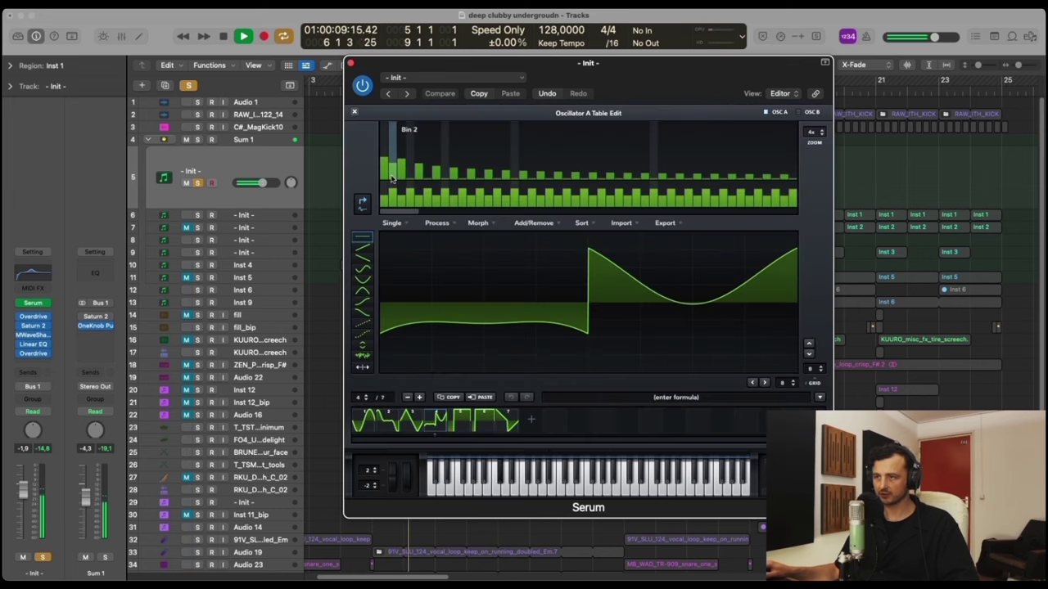
click(355, 111)
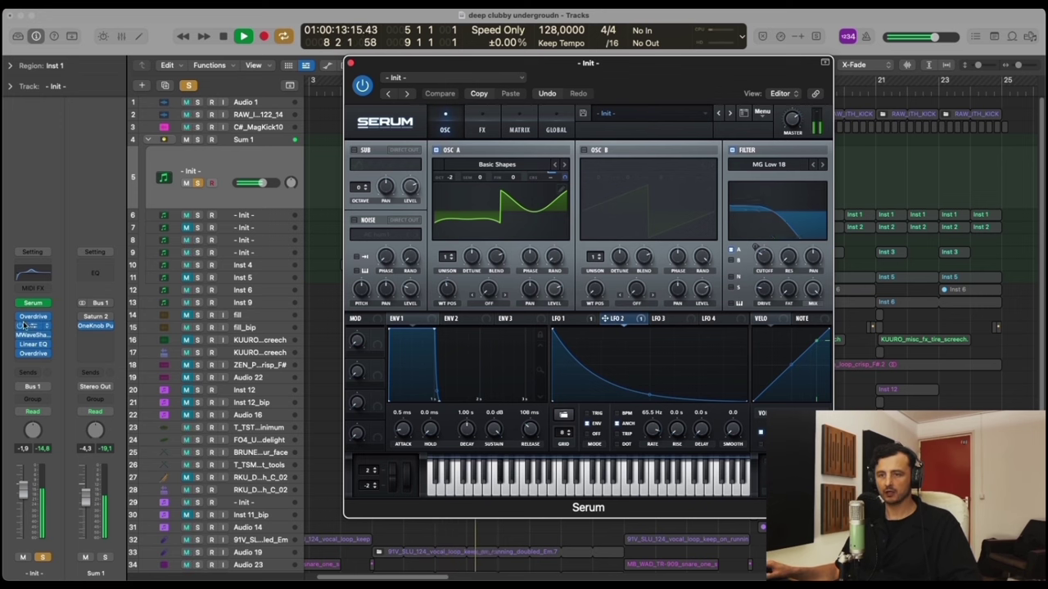
- Stop playback and close the Serum window
key(space)
key(space)
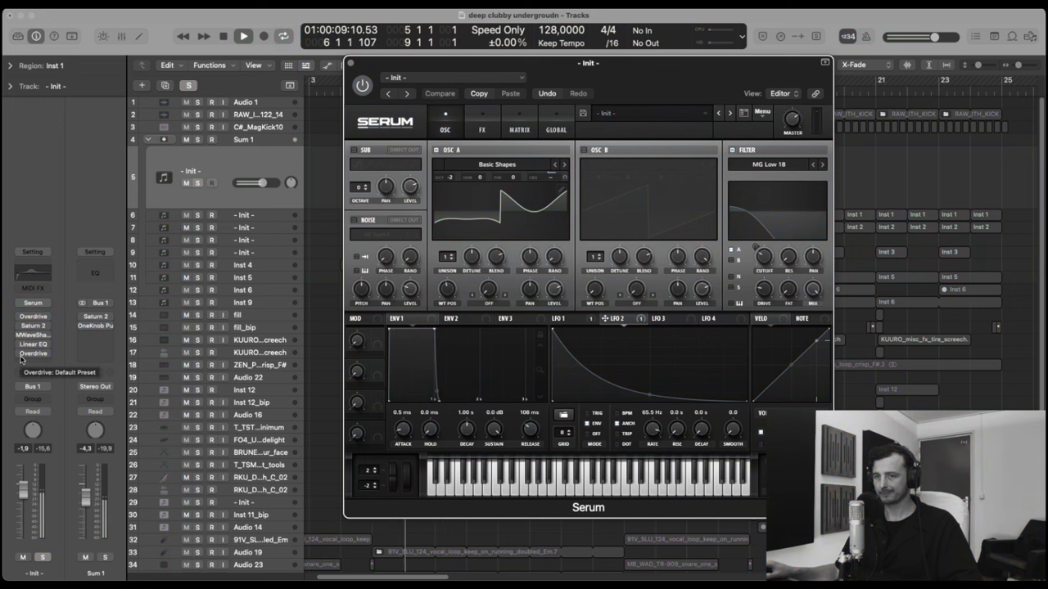
key(space)
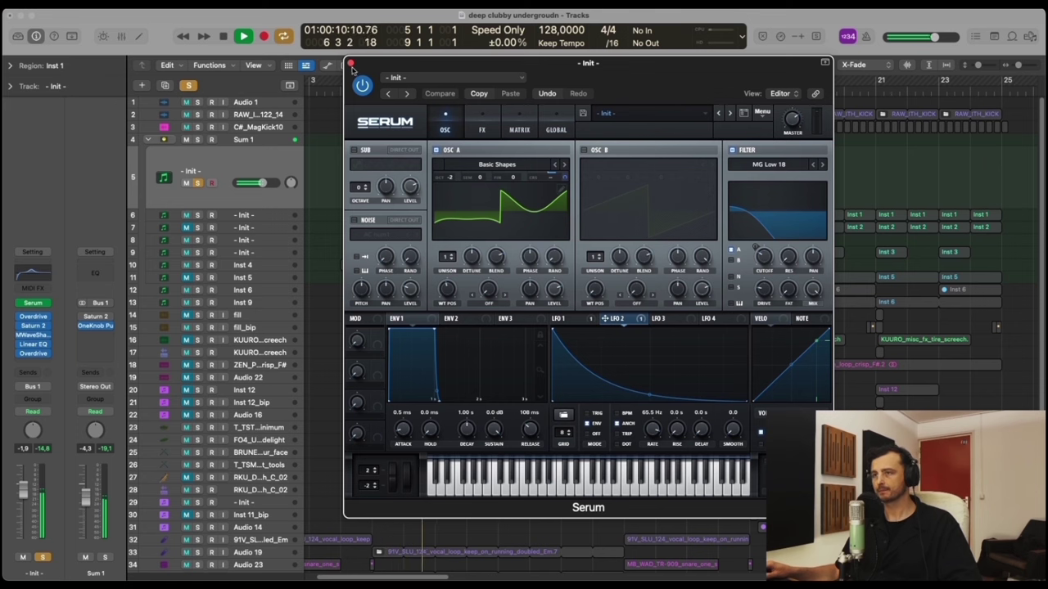
key(space)
- Stop playback and un-solo track 5 so all tracks play
key(v)
click(320, 198)
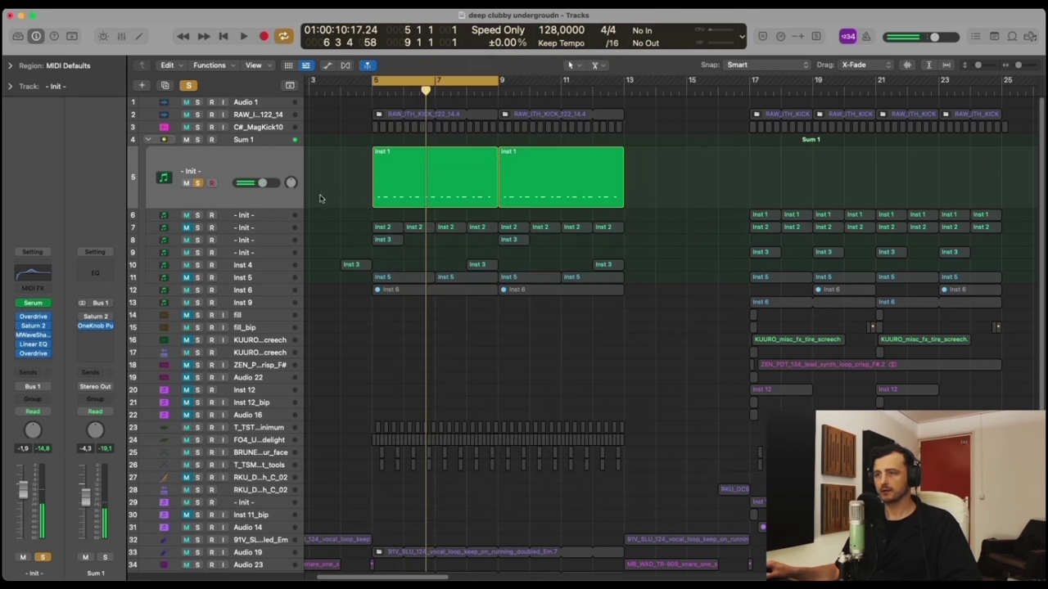
click(446, 198)
click(197, 183)
click(673, 182)
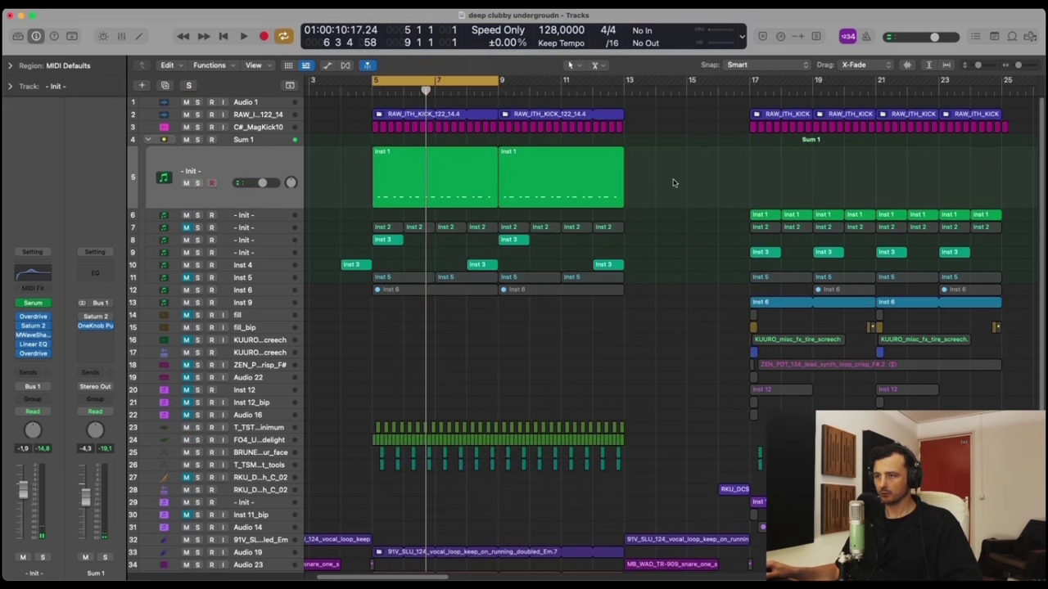
- Audition track 8 with Inst 4, then select track 8's Inst 3 region at bar 5
click(287, 237)
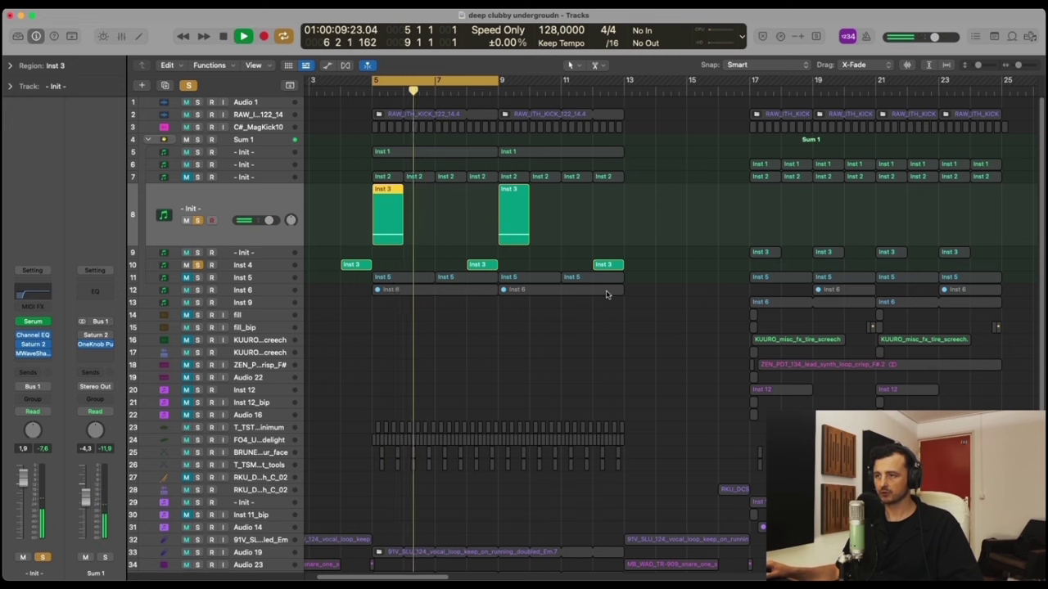
click(242, 266)
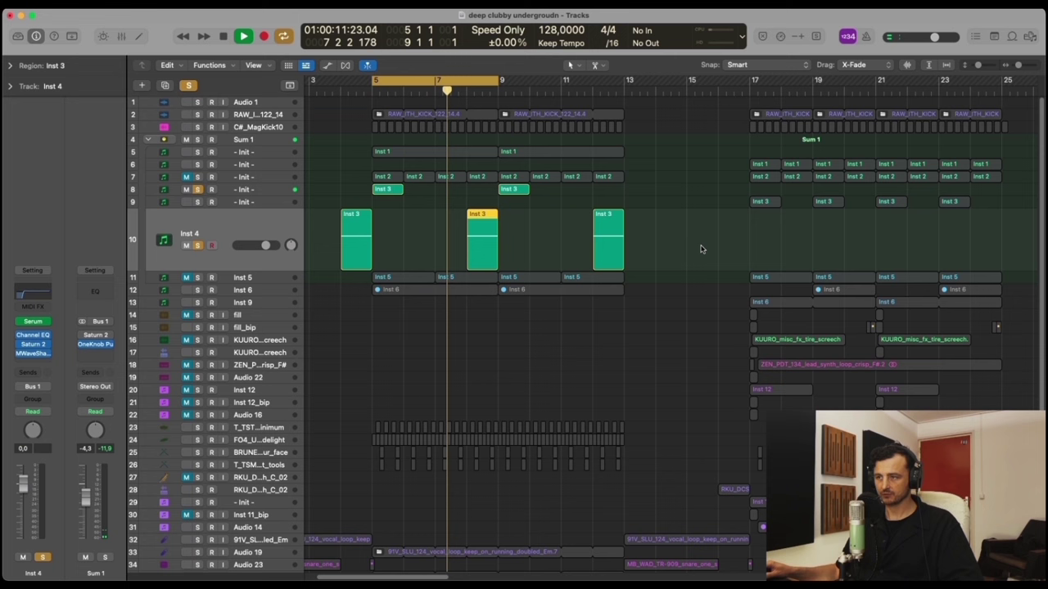
click(700, 249)
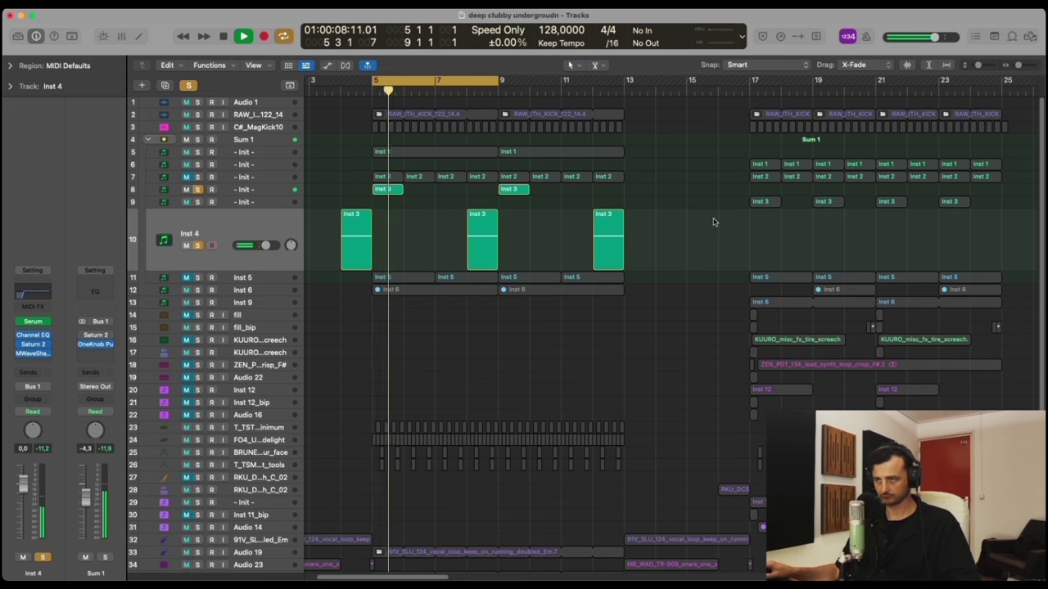
key(space)
click(320, 190)
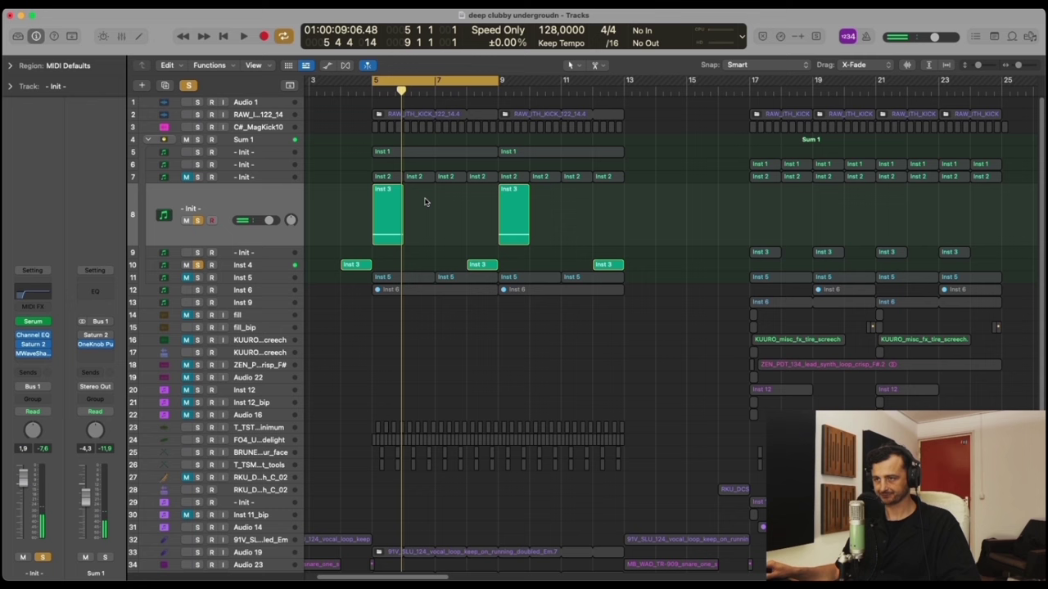
click(386, 215)
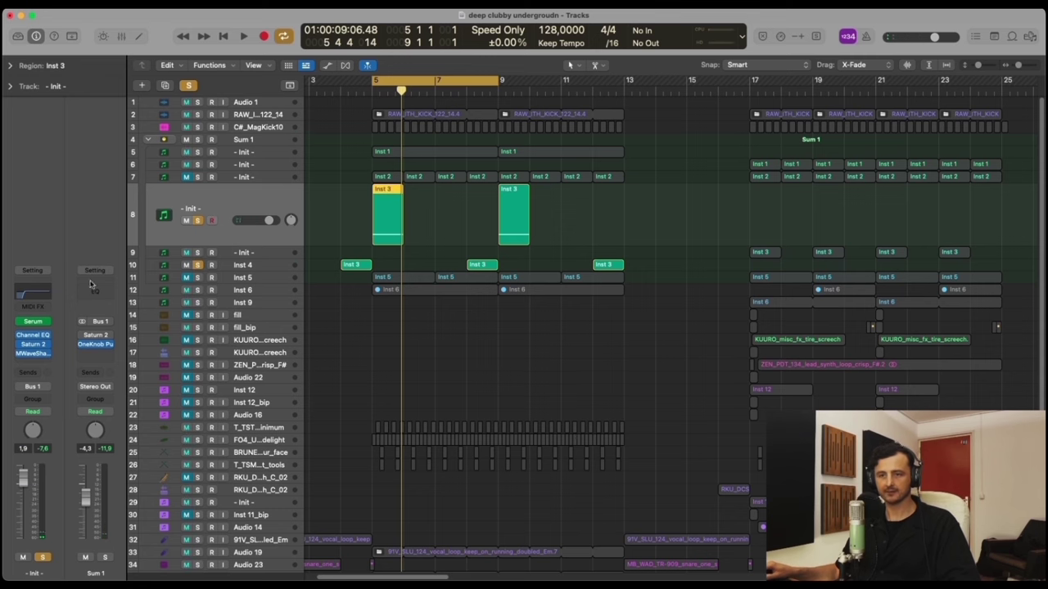
- Open track 8's Serum, keep Basic Shapes on oscillator A, and set its octave to -2
click(35, 322)
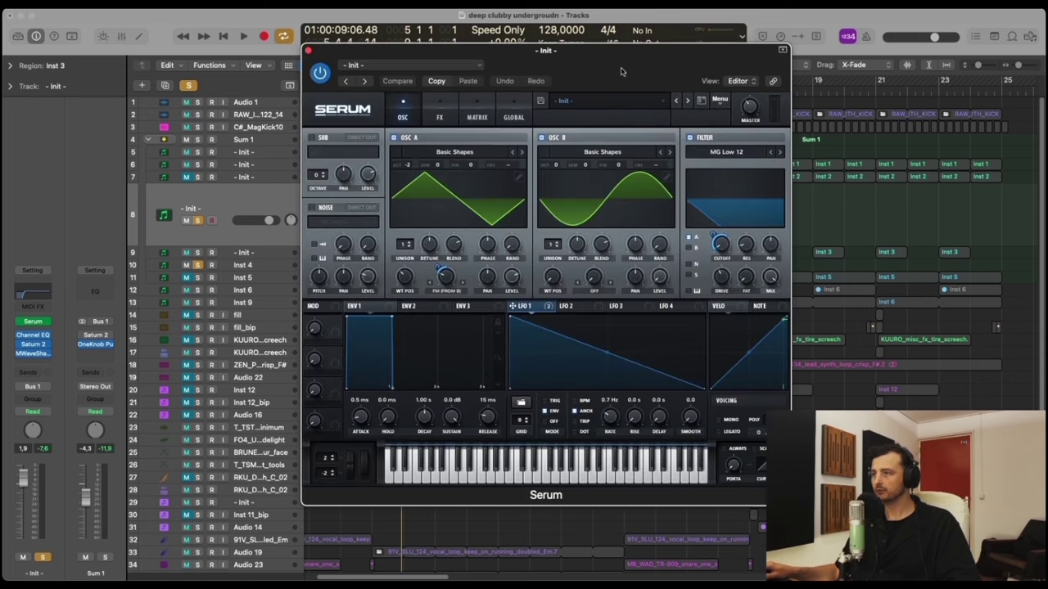
drag(620, 71, 598, 92)
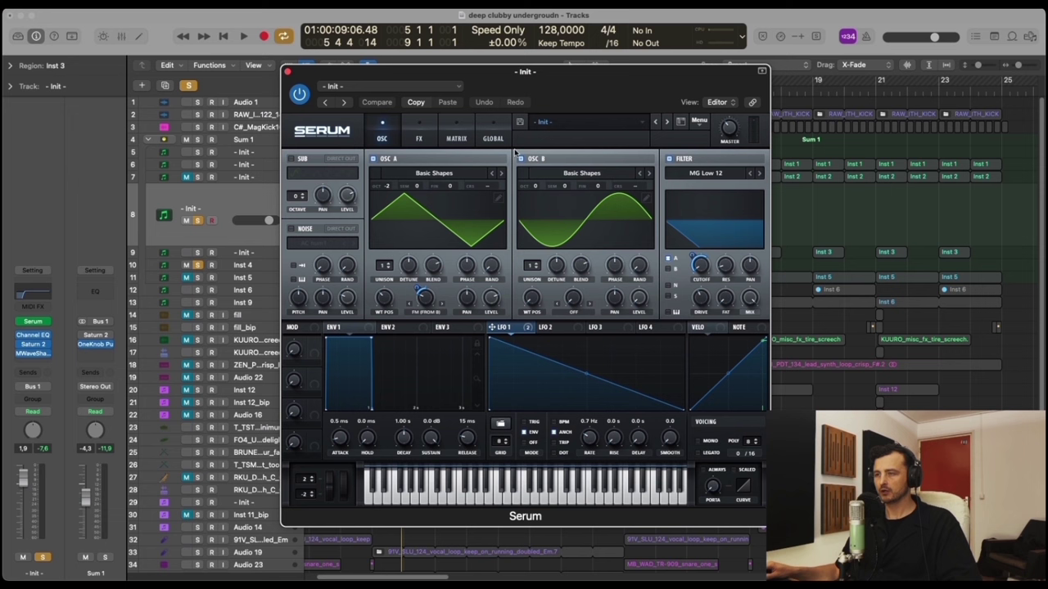
click(434, 172)
mouse_move(458, 187)
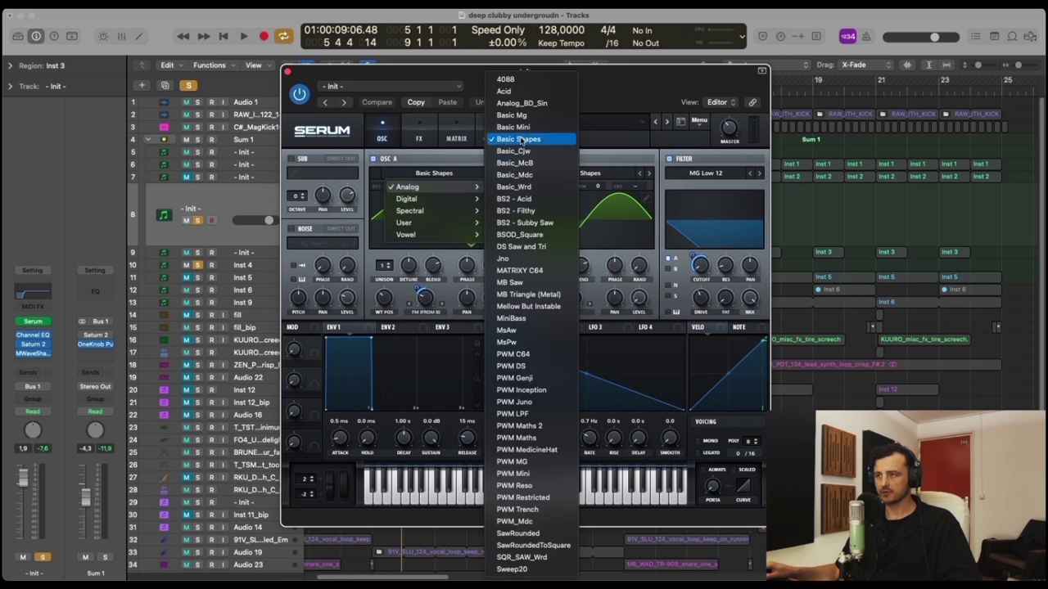
click(544, 144)
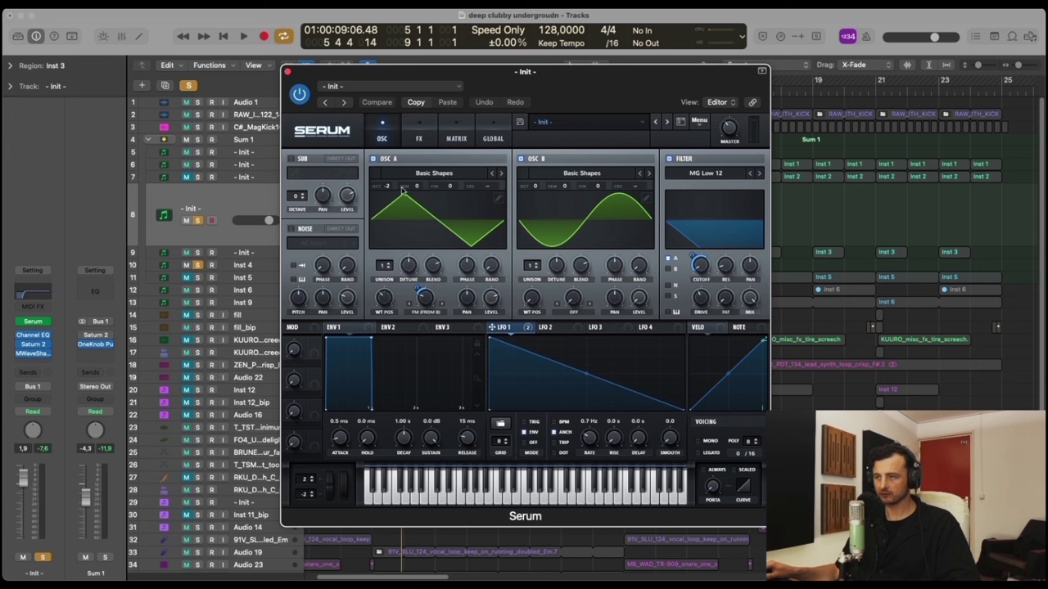
drag(391, 184, 394, 188)
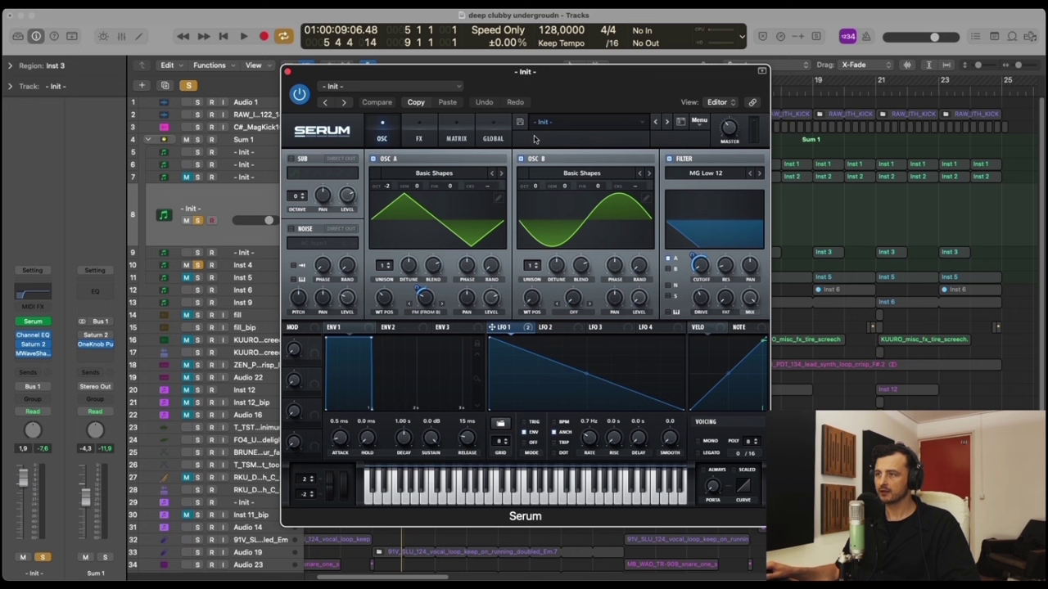
- Browse oscillator B's wavetables unchanged, check the effects page, and close Serum
click(577, 174)
mouse_move(601, 188)
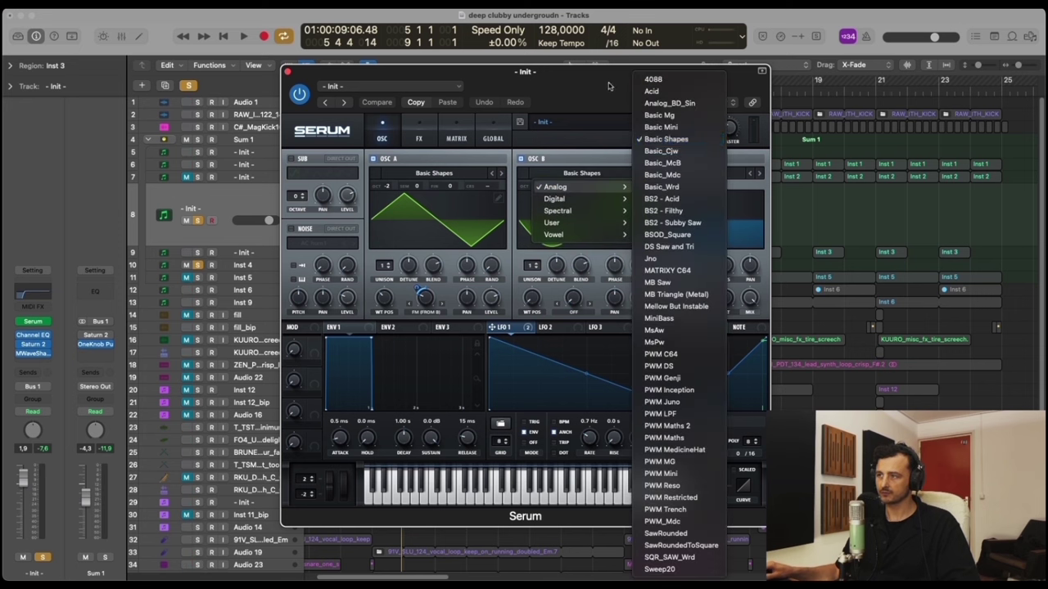
click(539, 188)
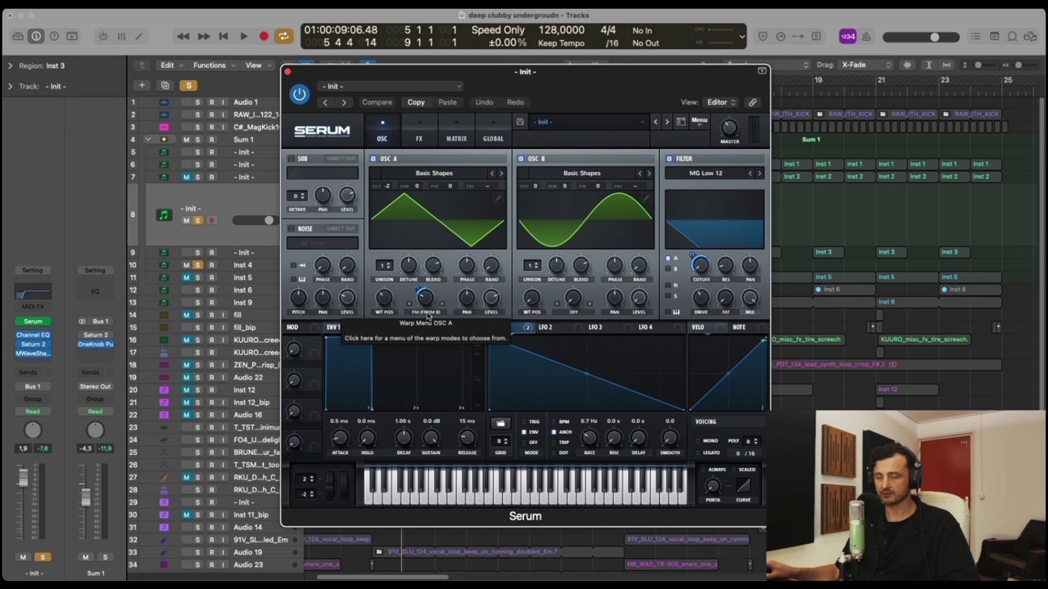
mouse_move(425, 301)
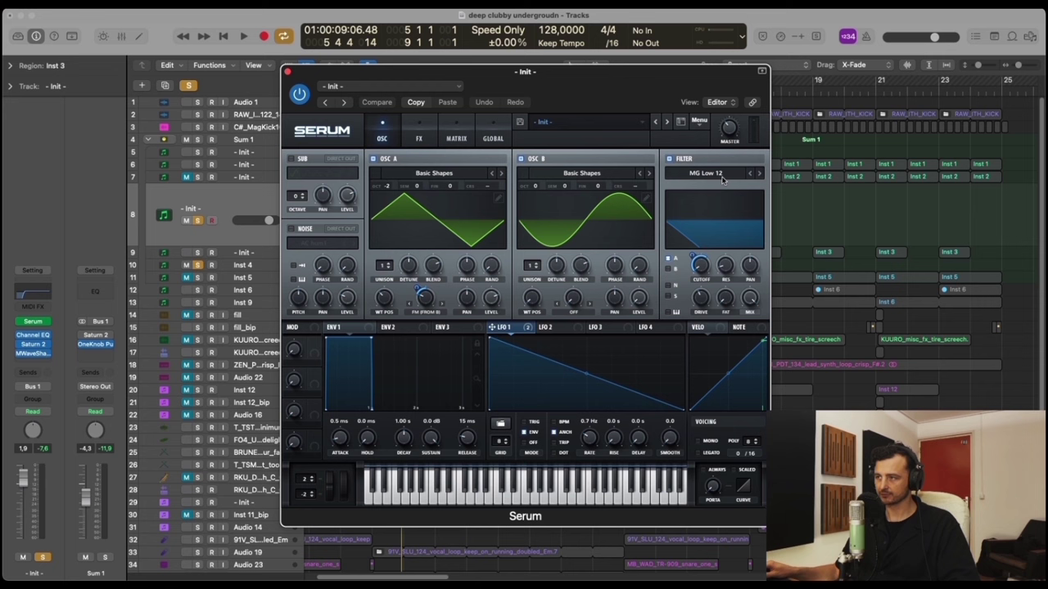
click(419, 135)
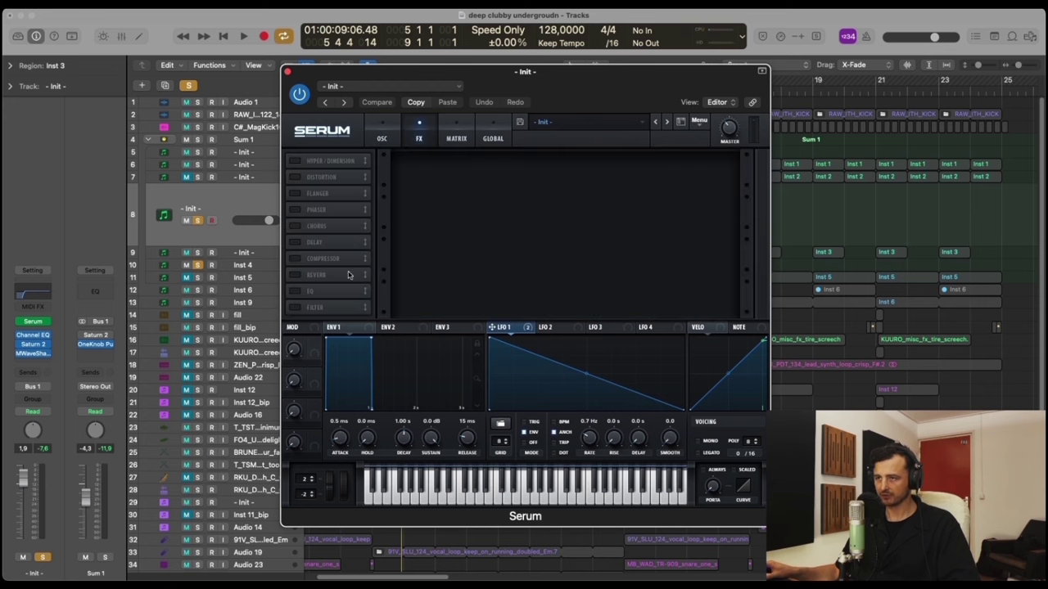
click(379, 131)
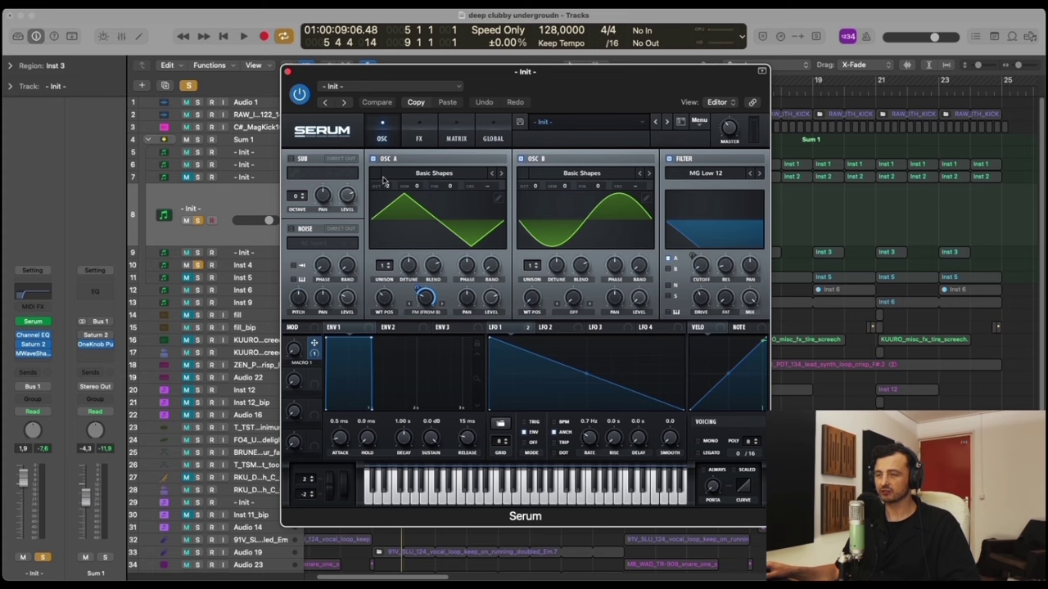
click(286, 73)
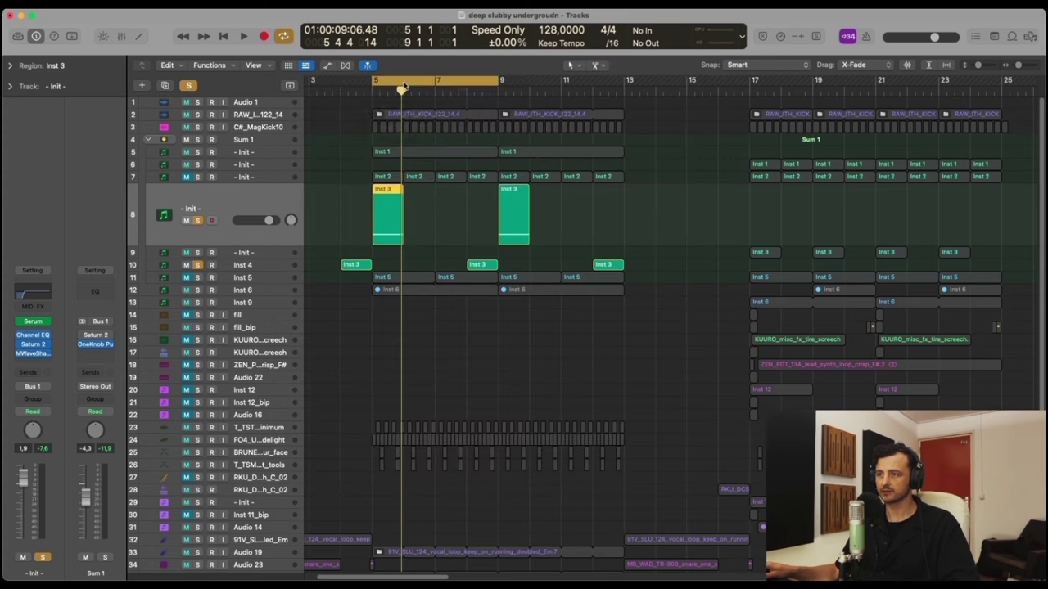
- Shift the cycle three bars earlier and raise Serum's Macro 1 to 13% during playback
drag(485, 81, 375, 82)
key(space)
key(v)
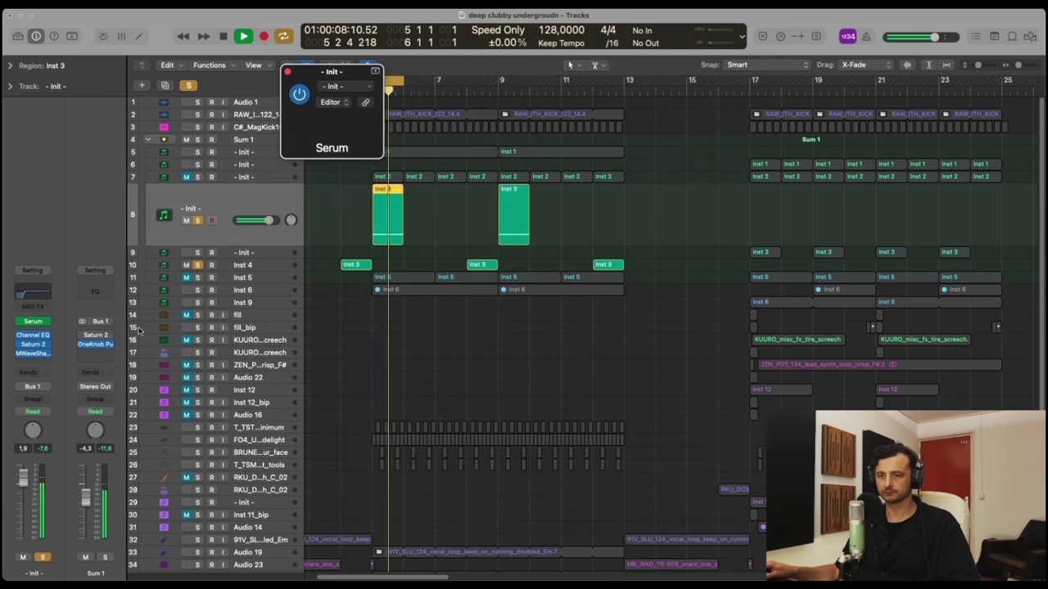
mouse_move(294, 350)
mouse_down()
mouse_move(307, 288)
mouse_move(305, 338)
mouse_up()
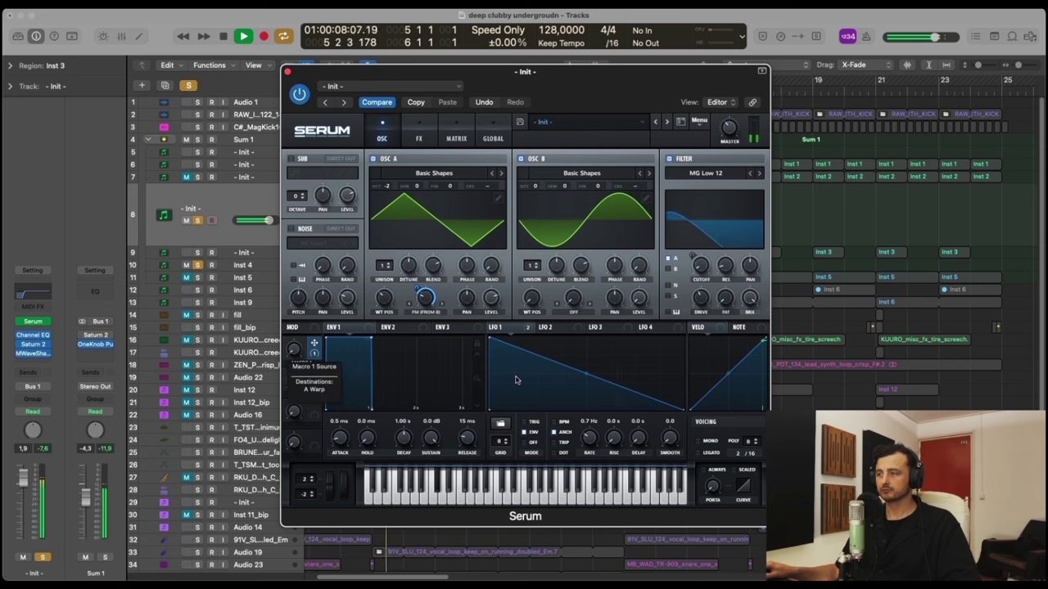
key(space)
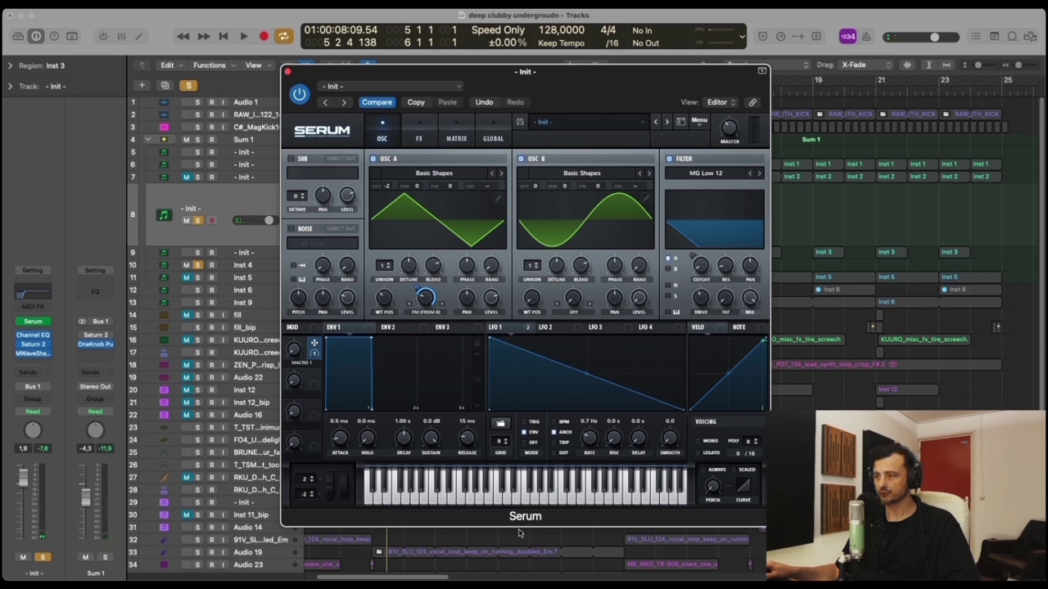
- Compare Serum's LFO 1 ramp with another LFO's triangle shape
click(502, 328)
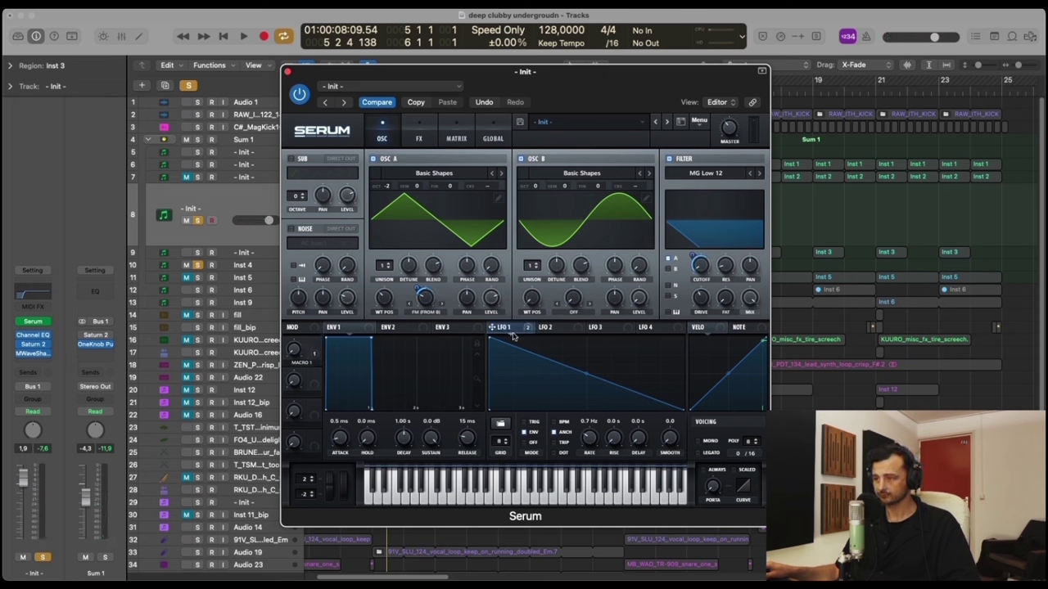
click(598, 329)
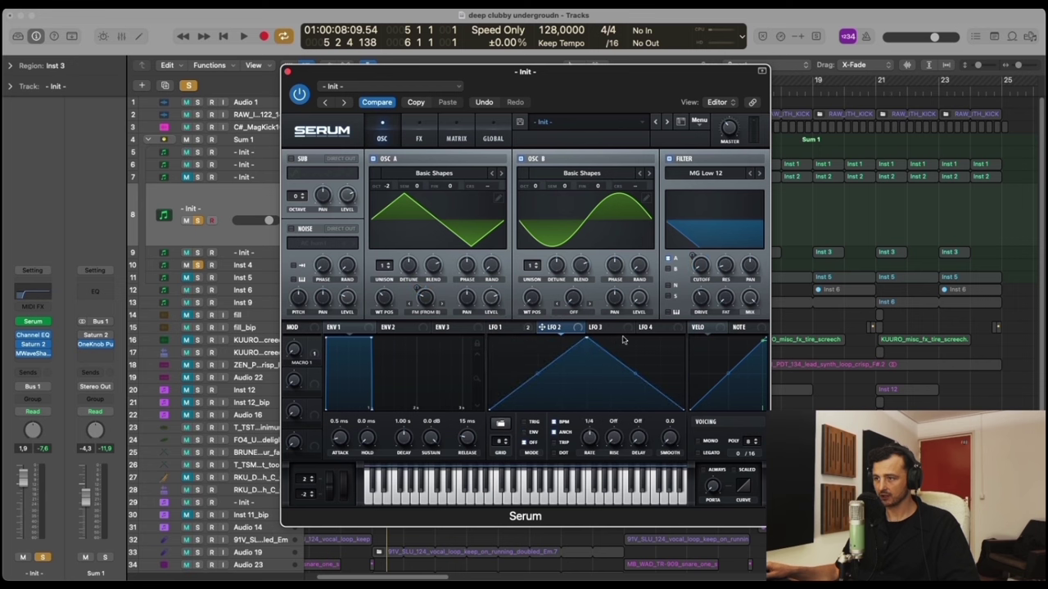
click(503, 327)
- Close Serum, cycle bars 8–9, and open track 10's Inst 3 region in the Piano Roll
key(super+w)
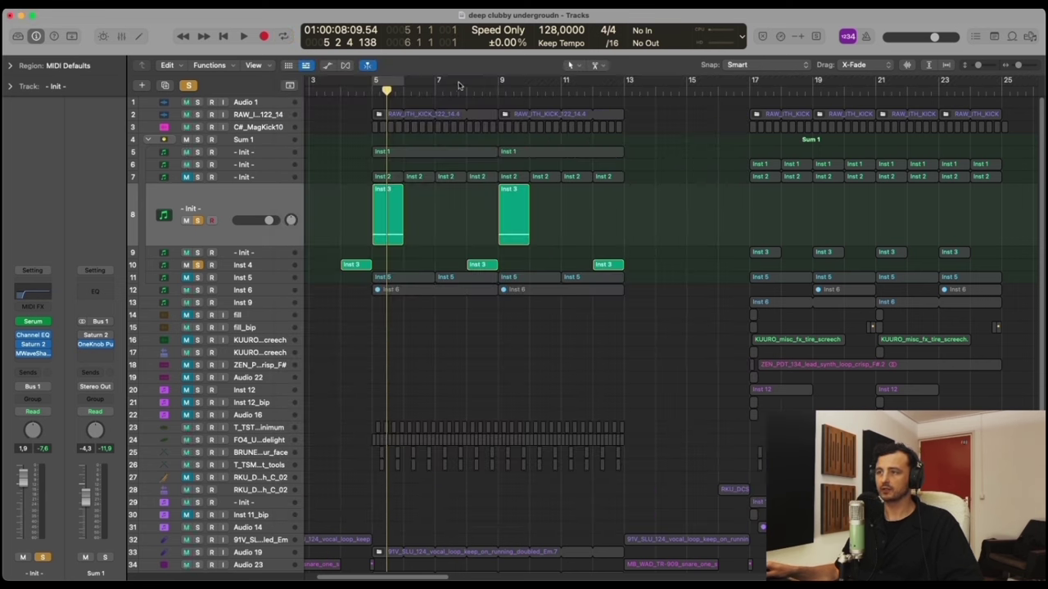
drag(468, 85, 499, 84)
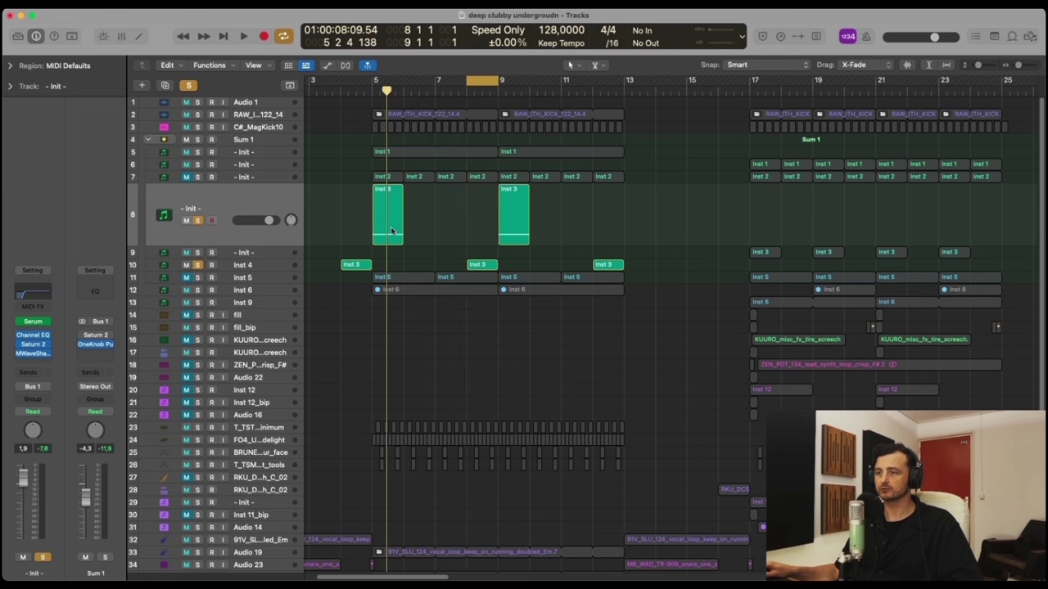
click(282, 269)
click(440, 253)
double_click(483, 239)
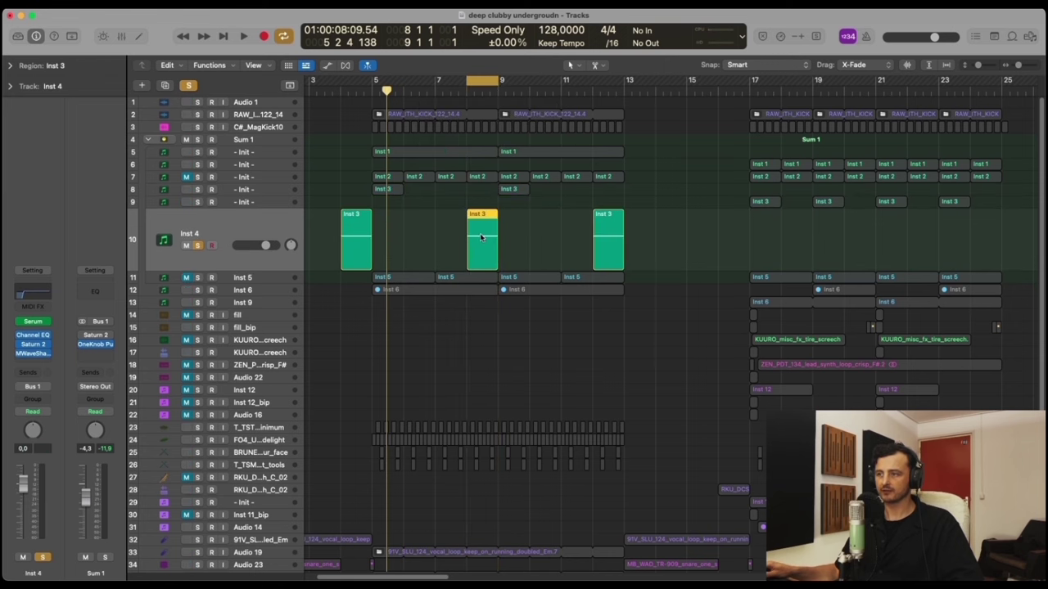
key(super+shift+a)
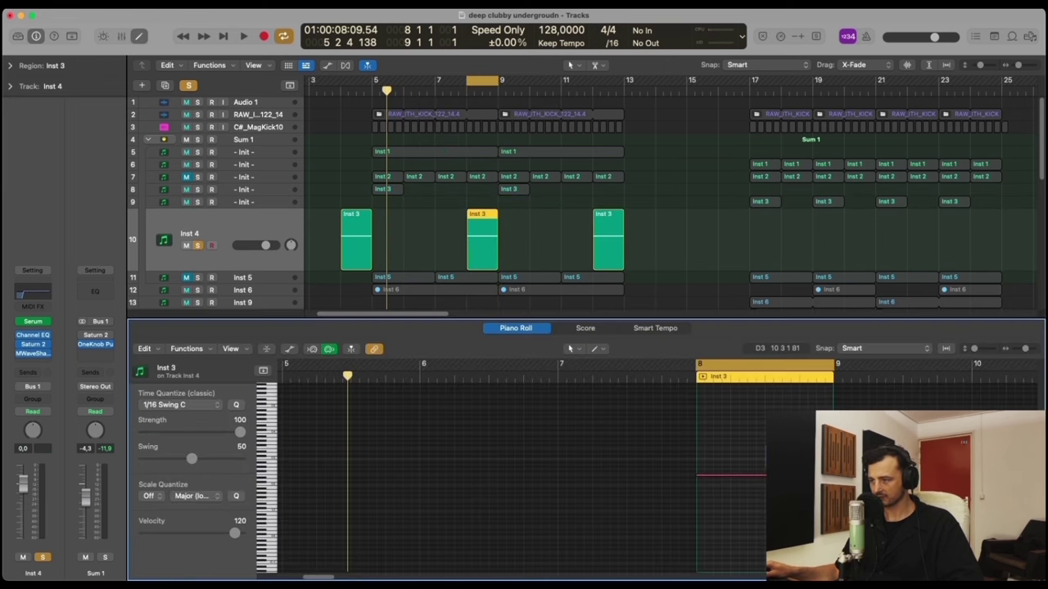
key(Right)
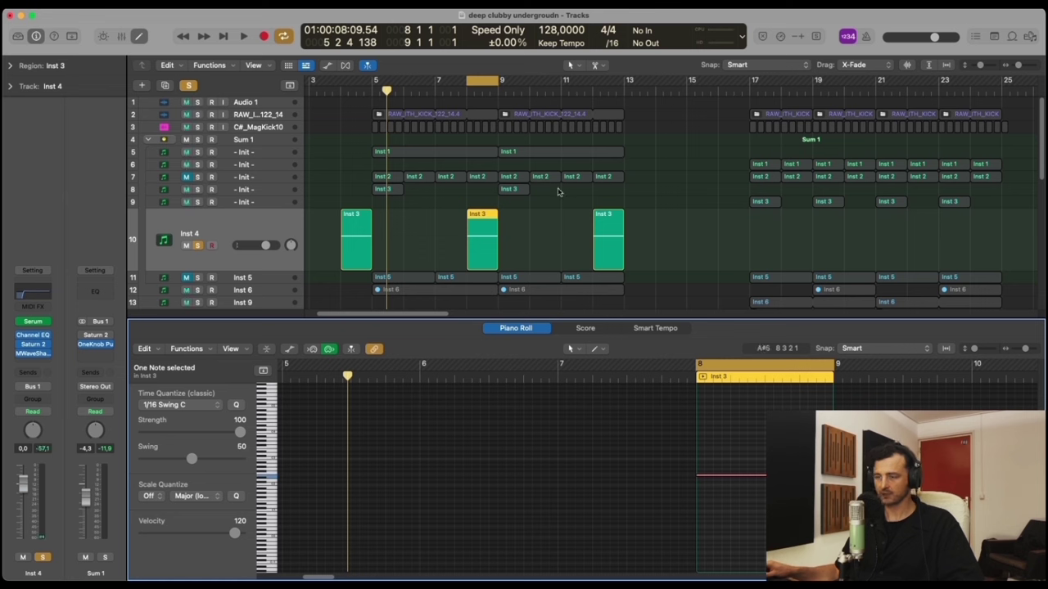
- Show track 8's Inst 3 note in the Piano Roll, solo track 8, and play a bar 4–6 cycle
click(389, 189)
click(289, 495)
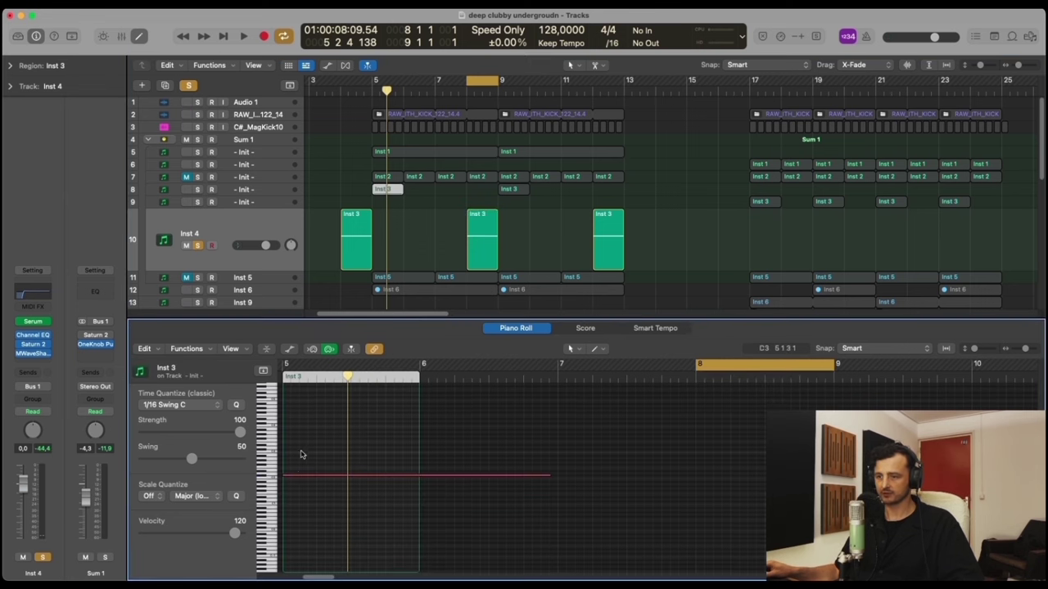
key(Right)
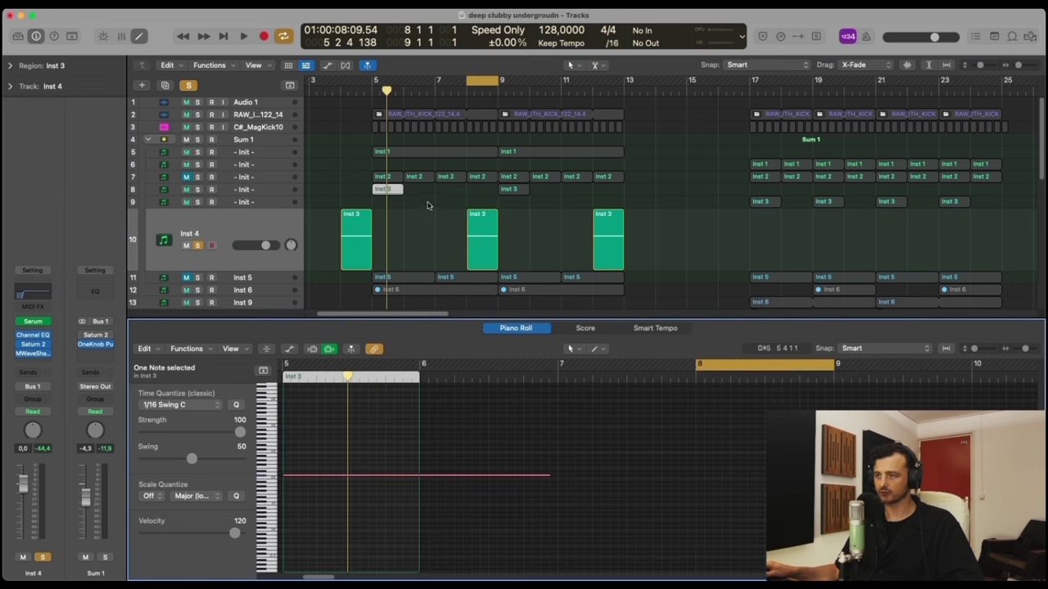
click(197, 190)
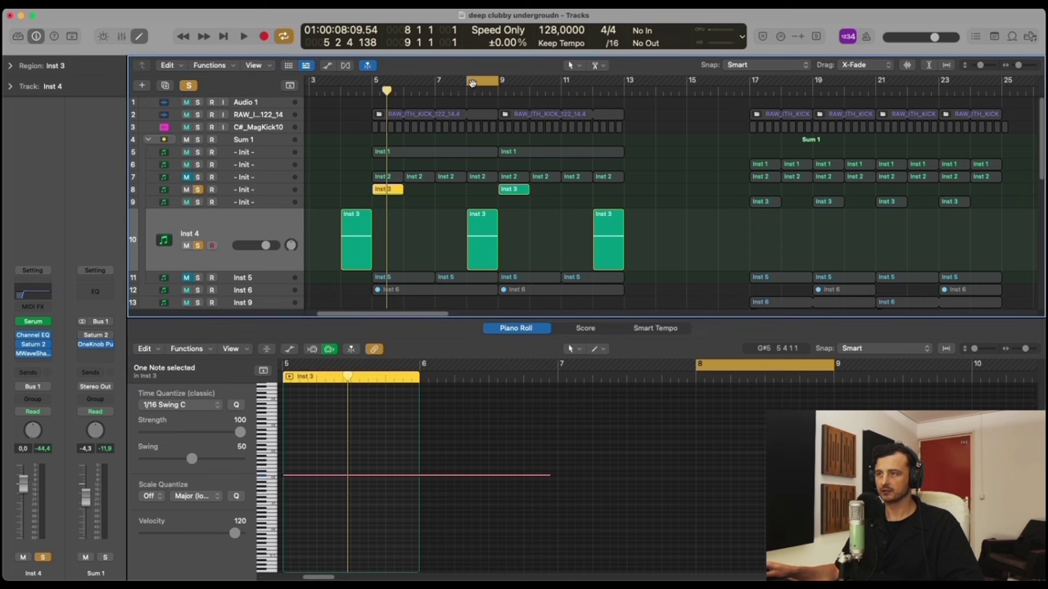
drag(342, 82, 407, 82)
key(space)
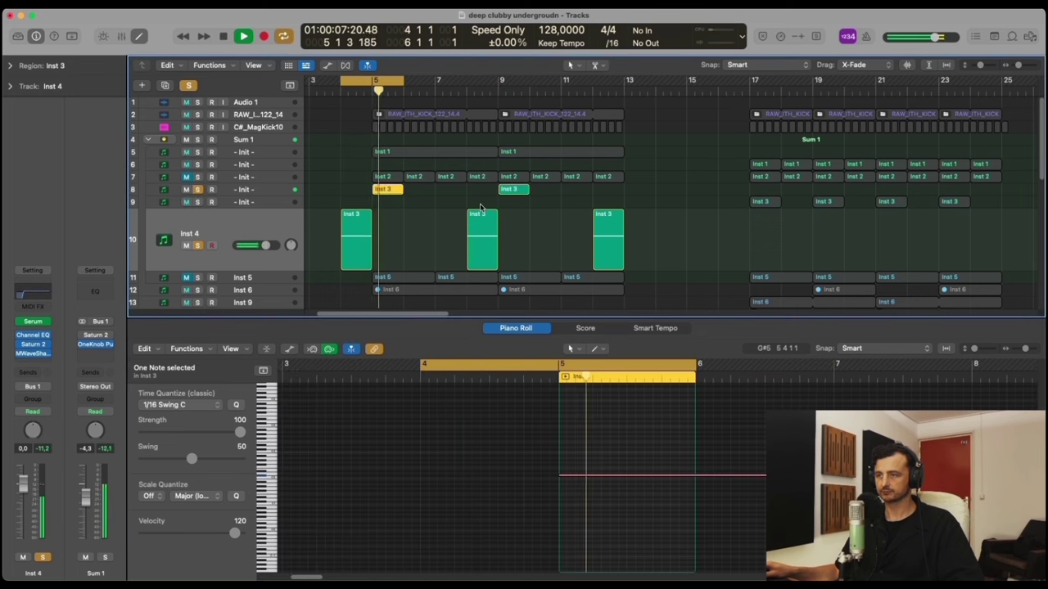
key(space)
- Reset the cycle range to bars 5–9 and unsolo track 8
click(433, 229)
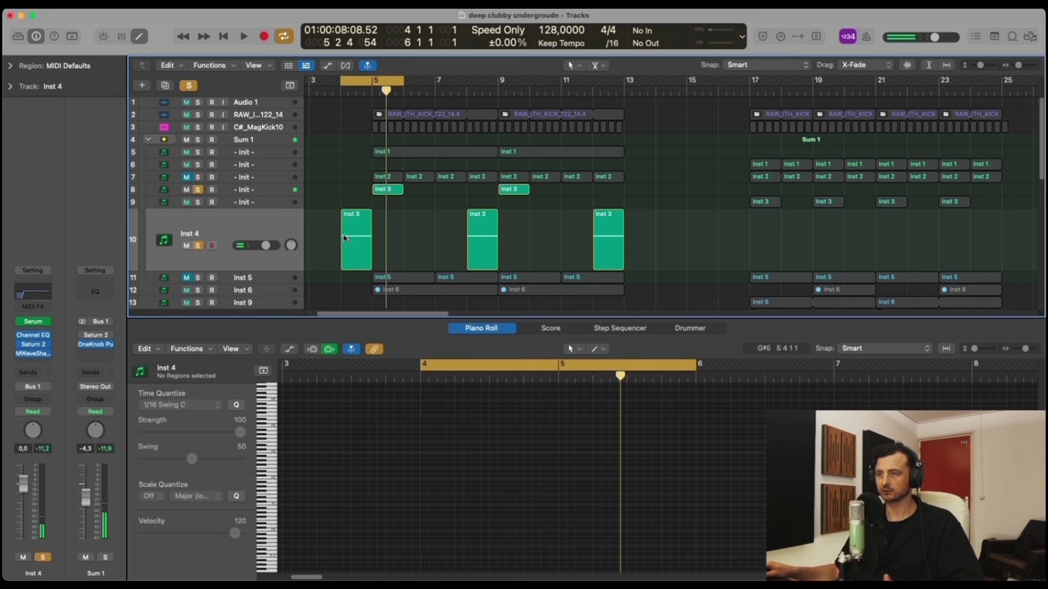
click(388, 189)
click(385, 83)
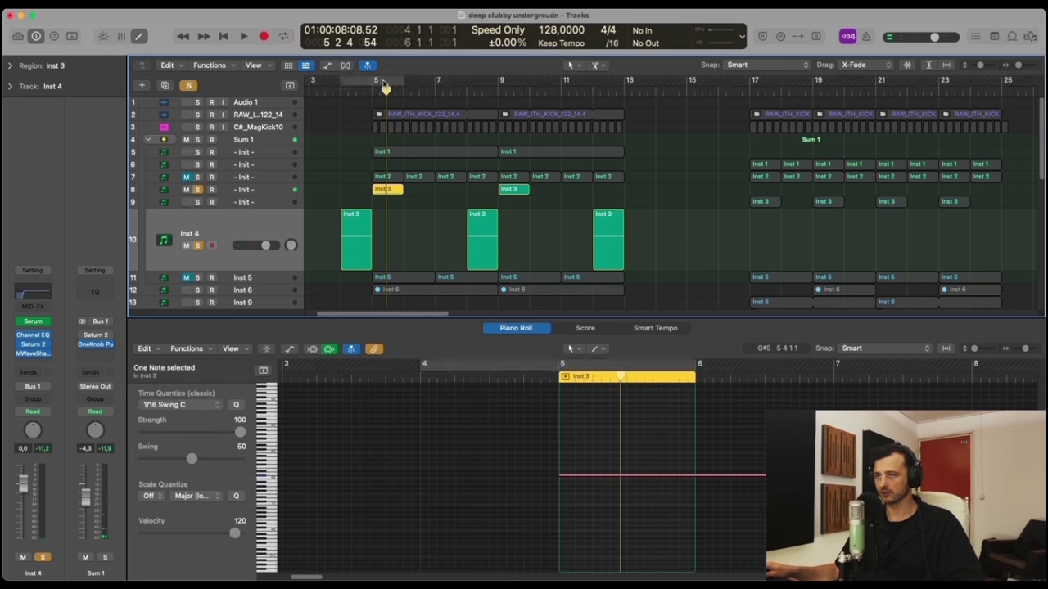
drag(375, 79, 501, 81)
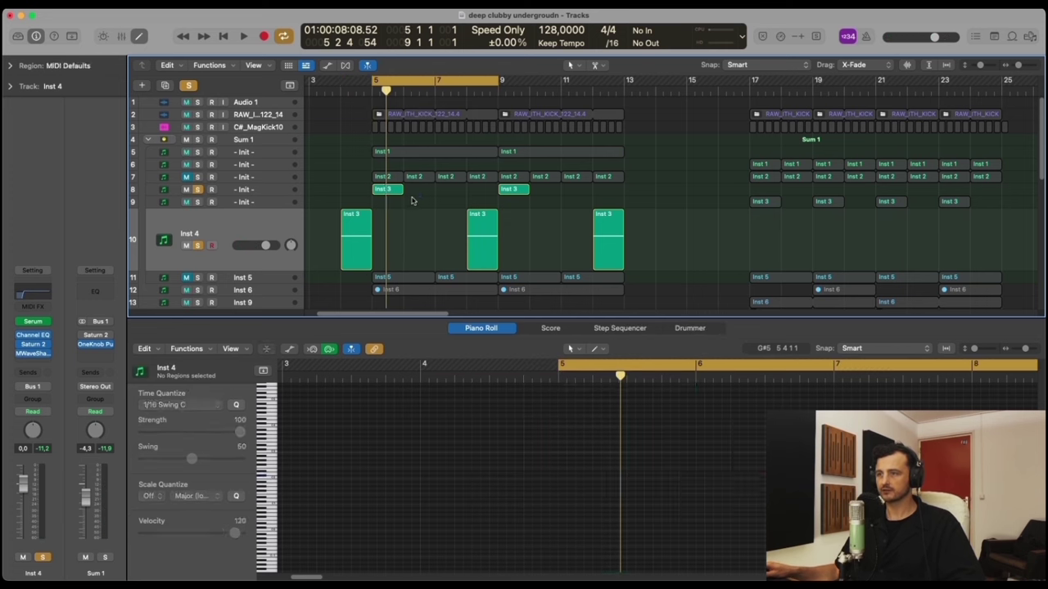
click(481, 232)
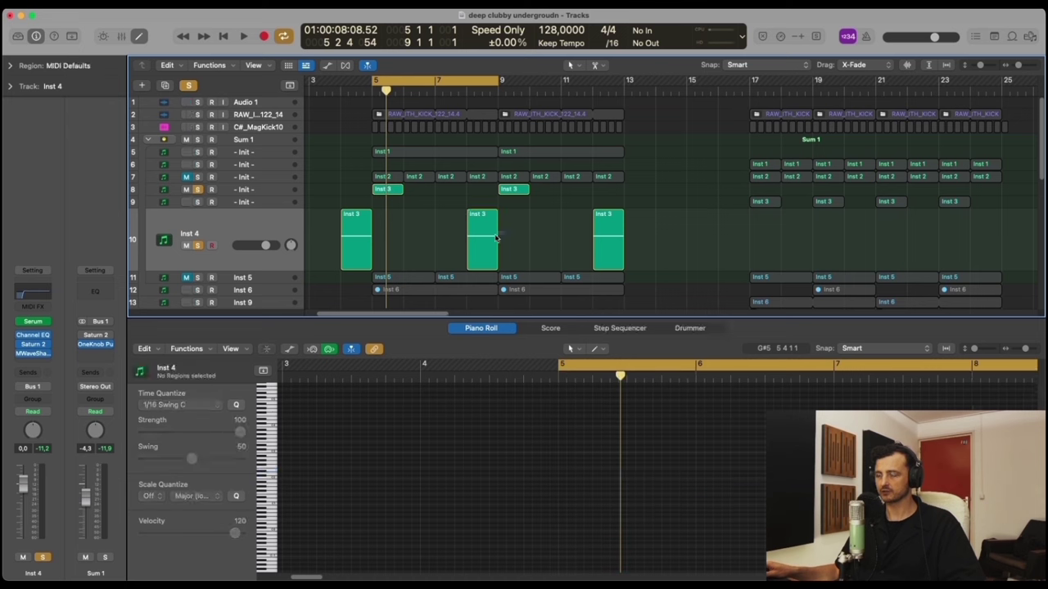
click(433, 222)
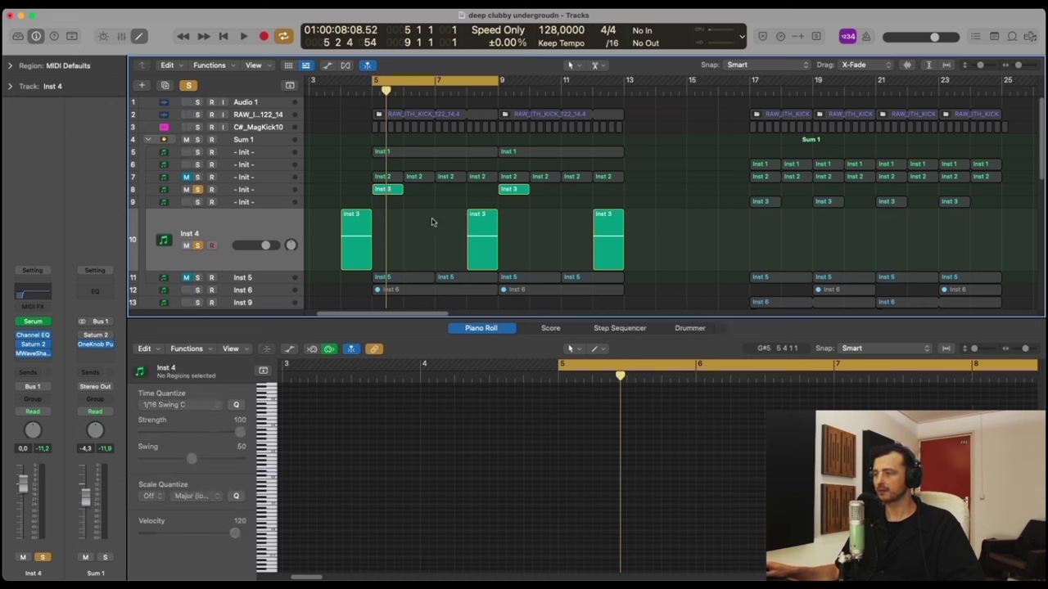
click(396, 193)
click(481, 235)
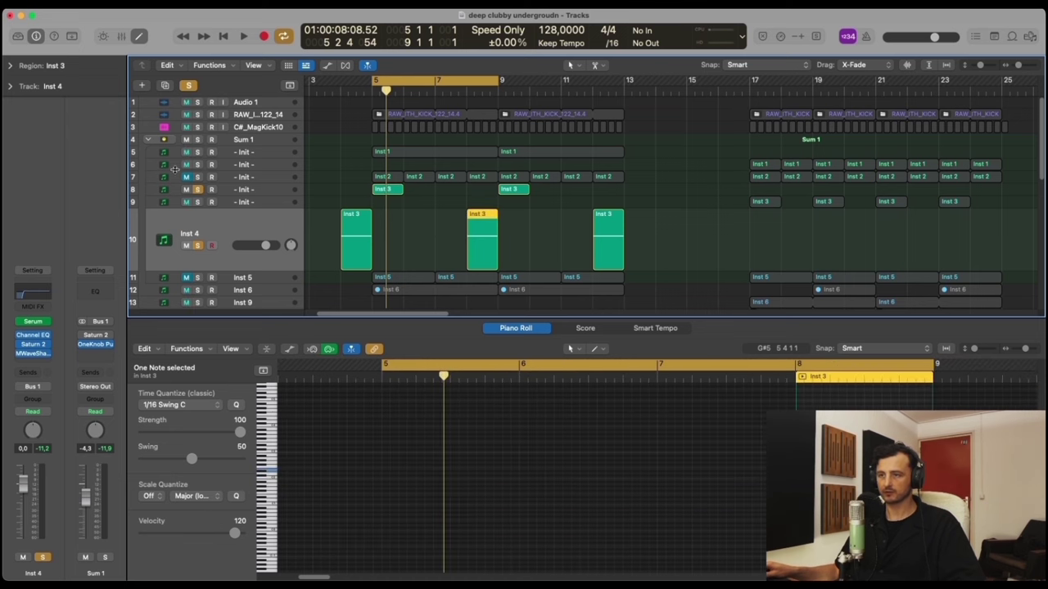
click(197, 189)
- Open Inst 4's Serum, raise the window, and check its oscillators and empty effects page
click(34, 322)
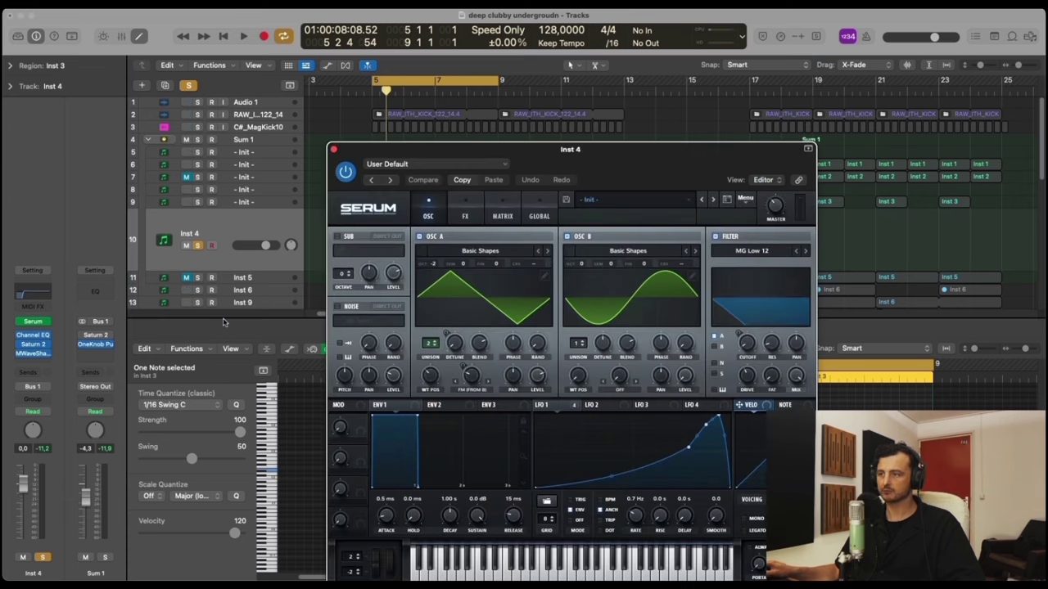
drag(606, 172, 600, 133)
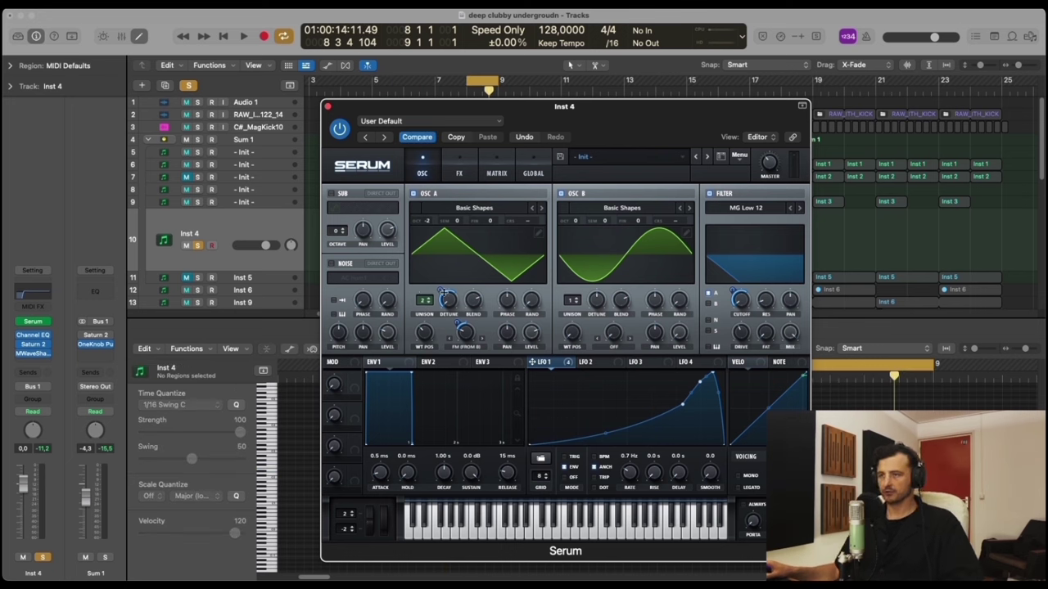
click(460, 168)
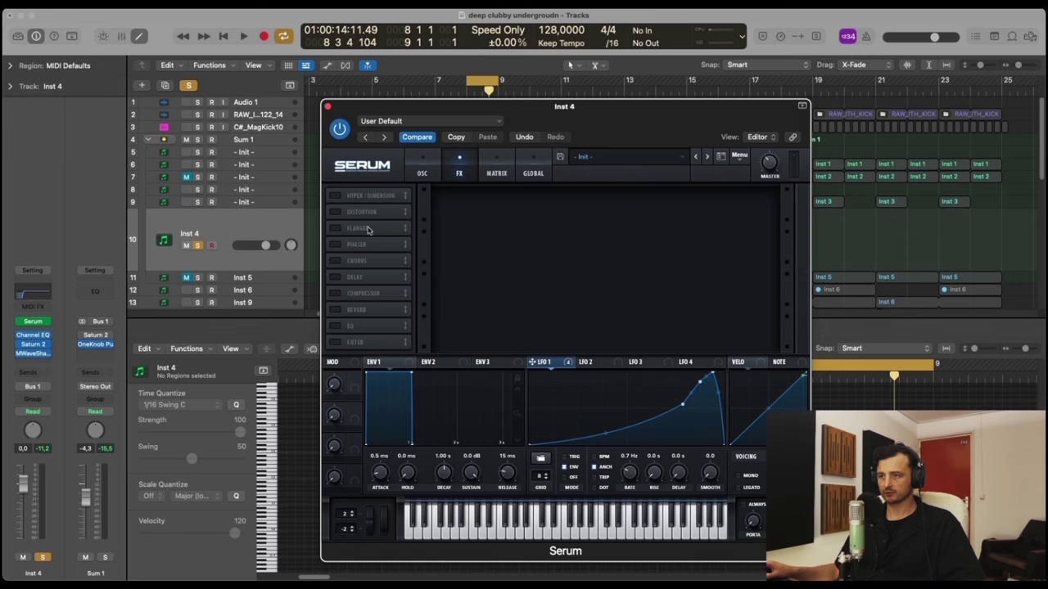
- Close Serum, check Inst 4's Channel EQ, and audition its Saturn 2 saturation
click(328, 107)
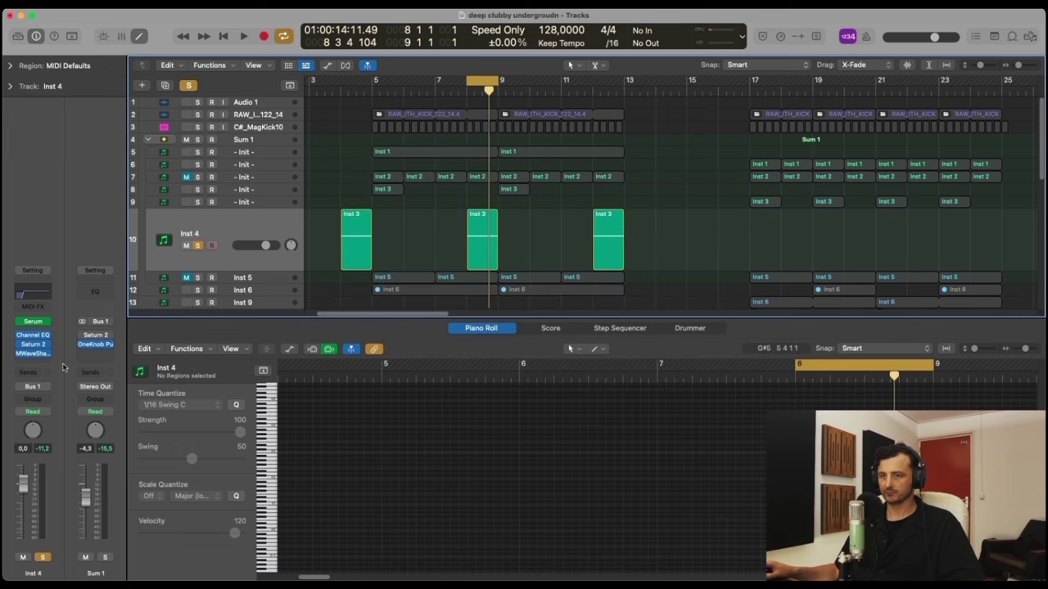
click(34, 336)
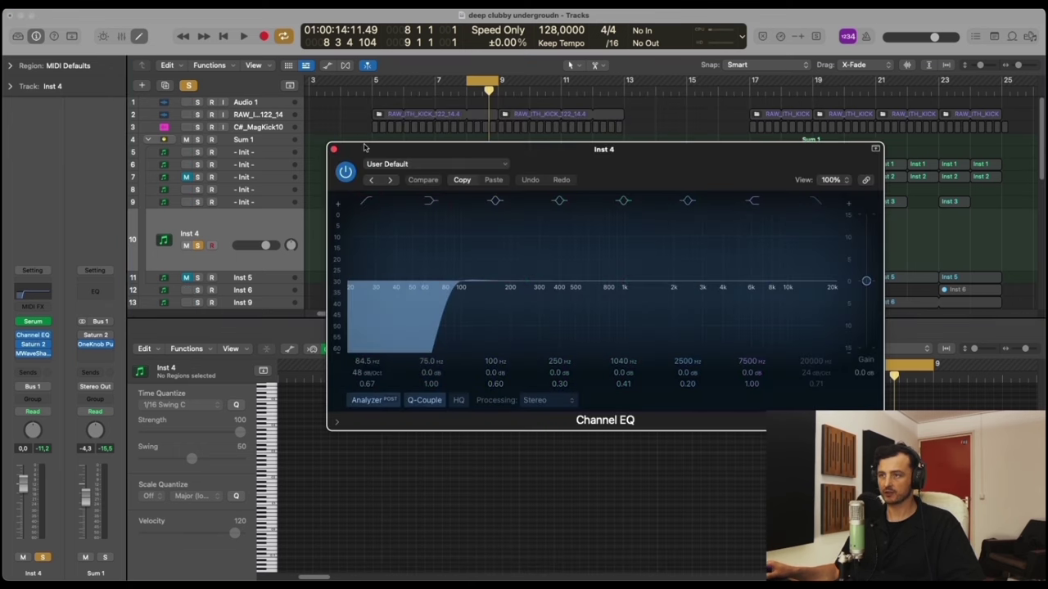
click(333, 150)
click(32, 344)
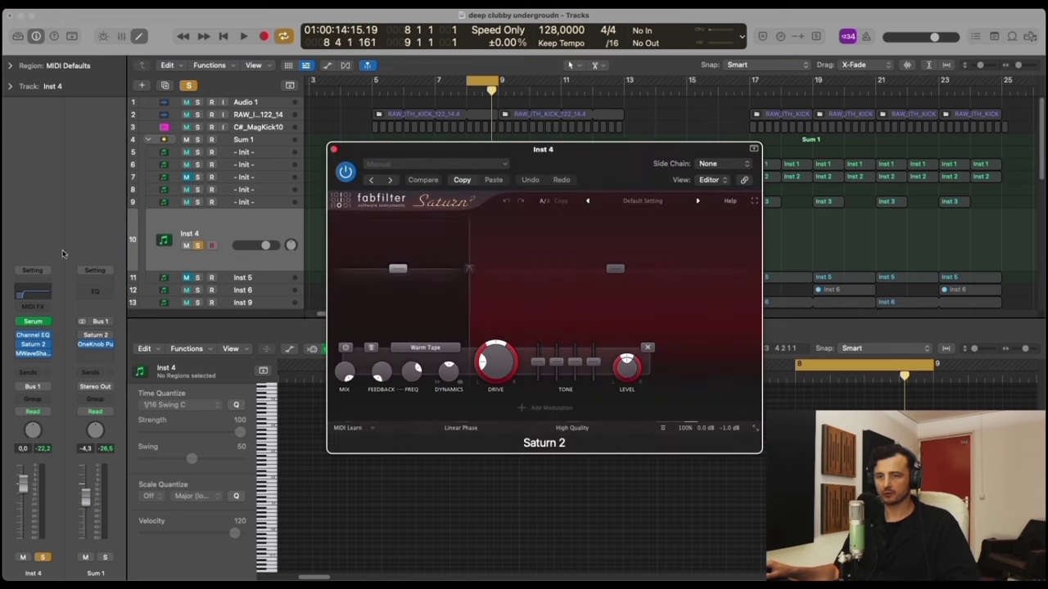
click(49, 351)
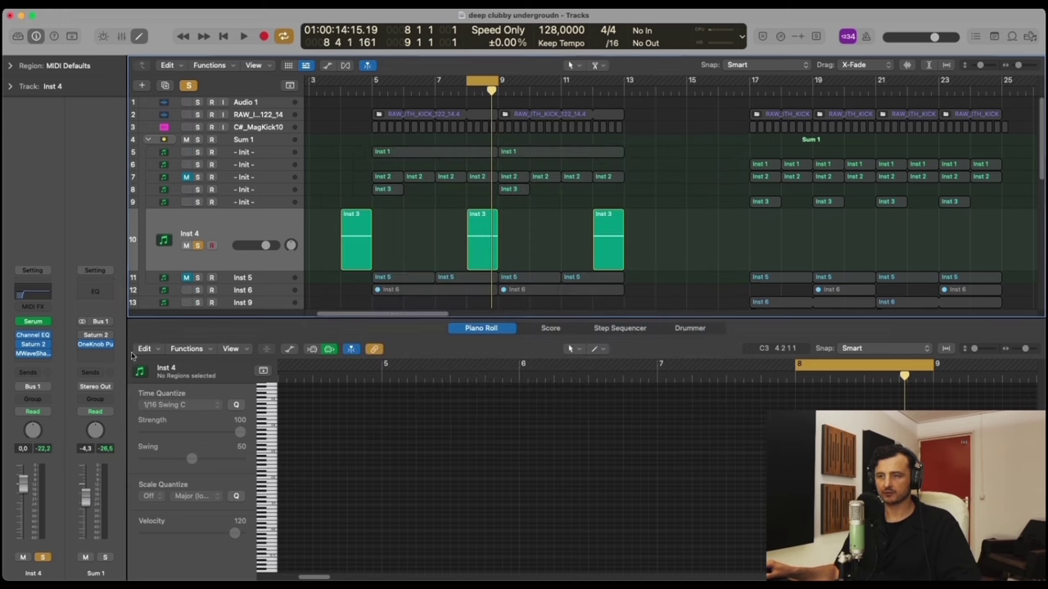
click(32, 344)
key(space)
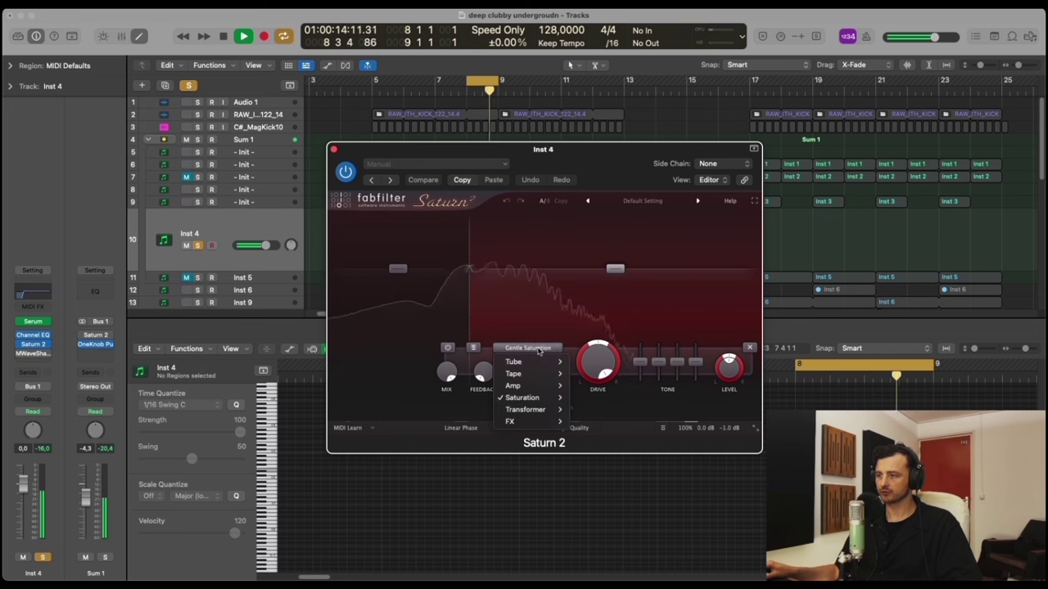
key(v)
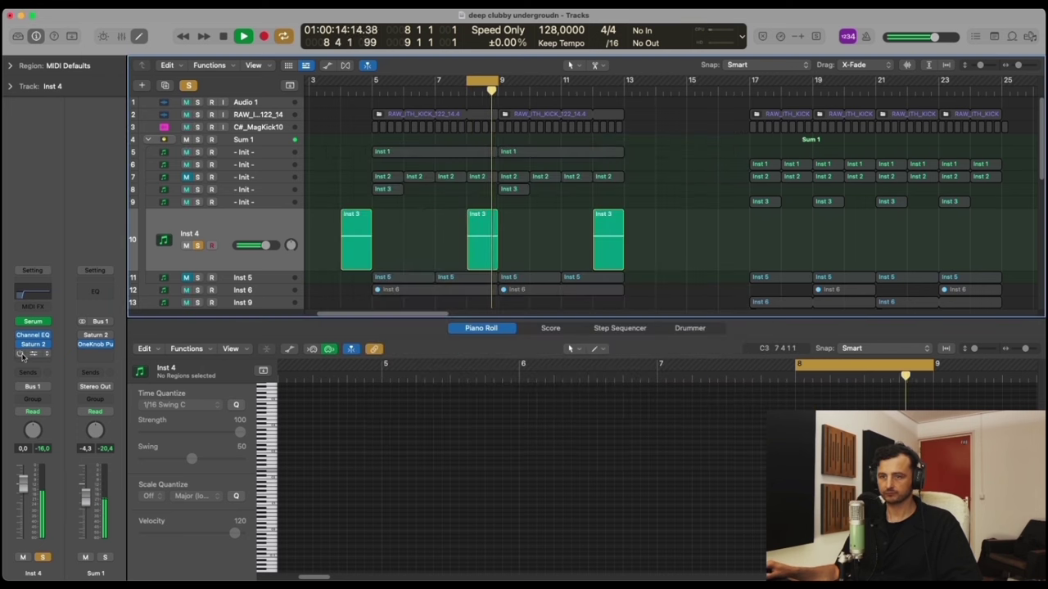
key(space)
- Audition Inst 4's MWaveShaper during playback, then close it
click(33, 353)
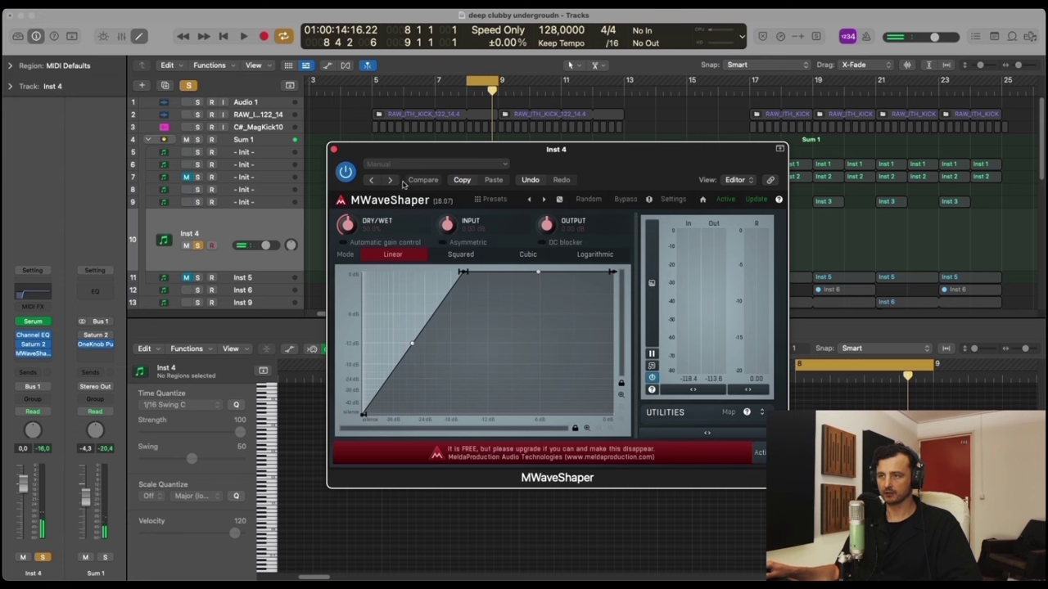
drag(609, 149, 598, 126)
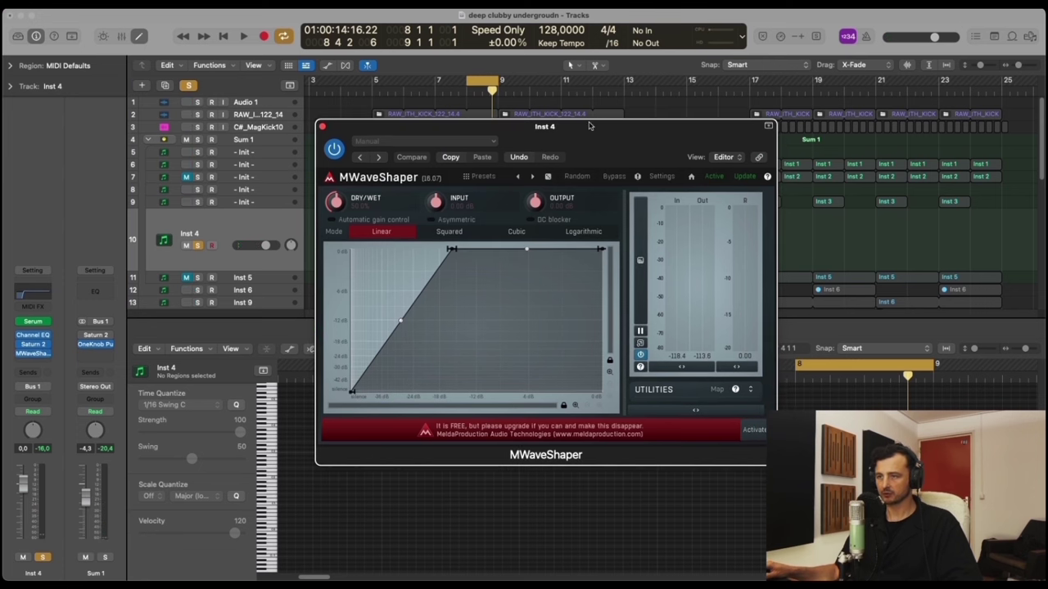
key(space)
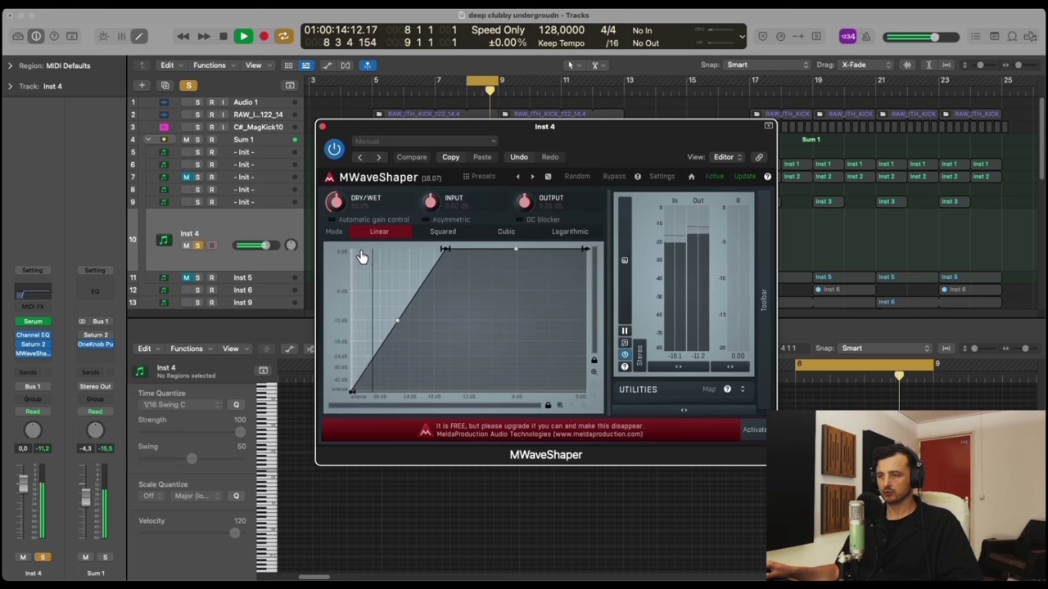
key(space)
click(321, 127)
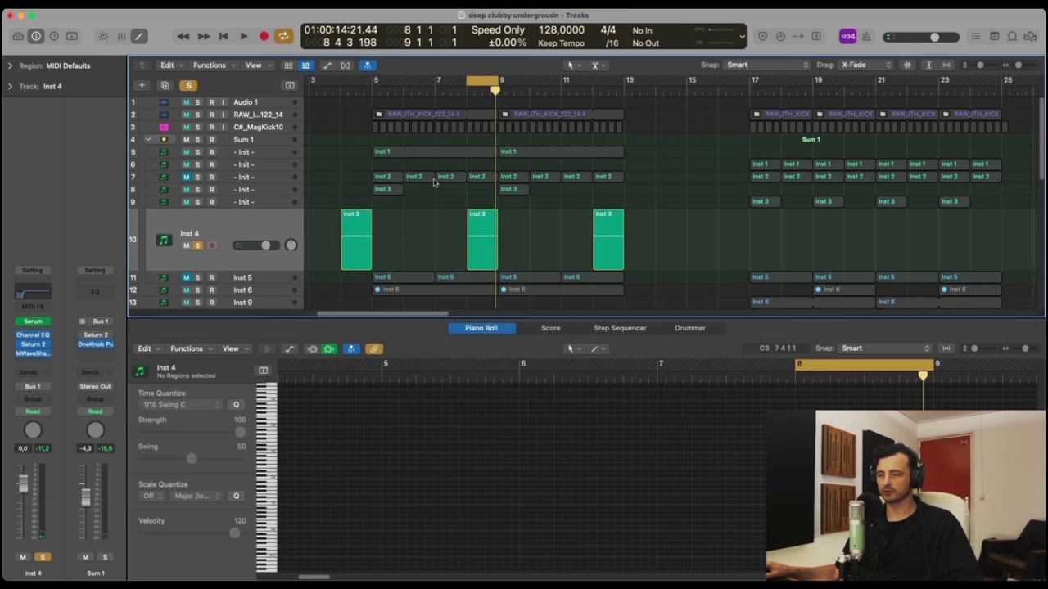
- Unsolo Inst 4, solo the Sum 1 stack, and set the cycle range to bars 5–13
click(189, 86)
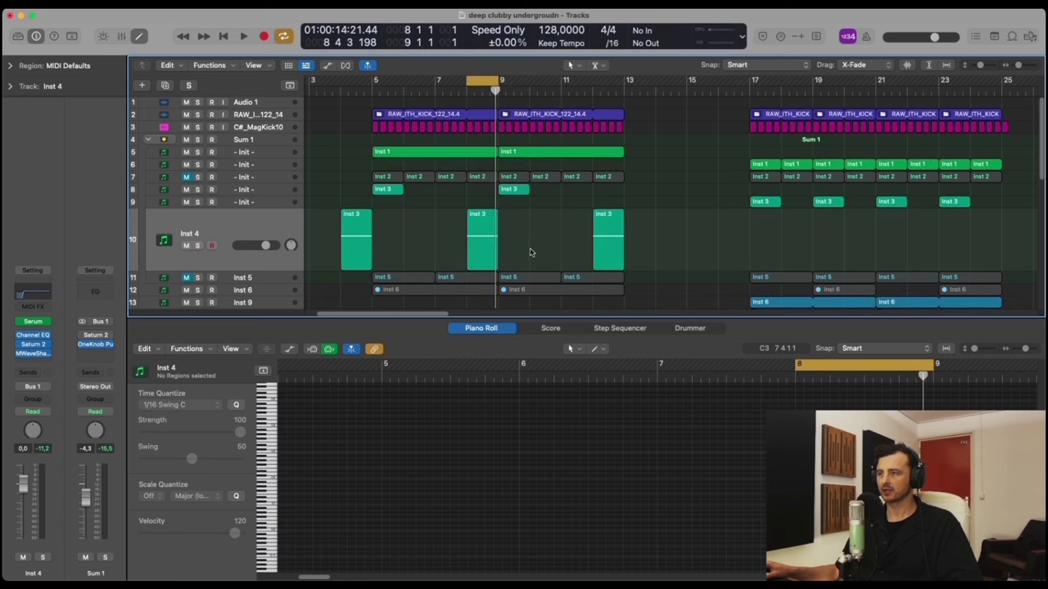
click(487, 83)
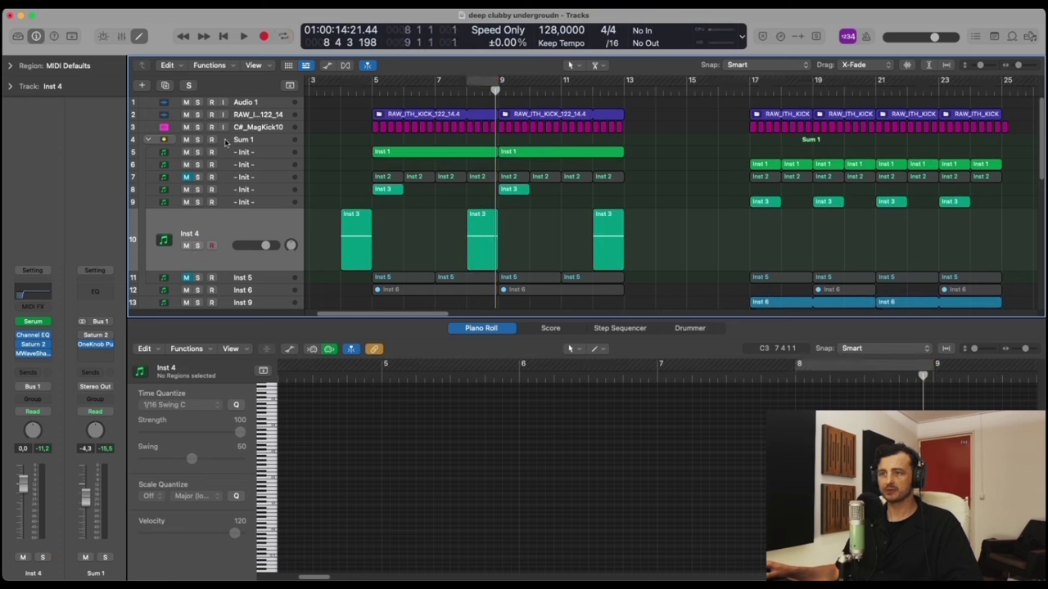
click(197, 139)
click(384, 82)
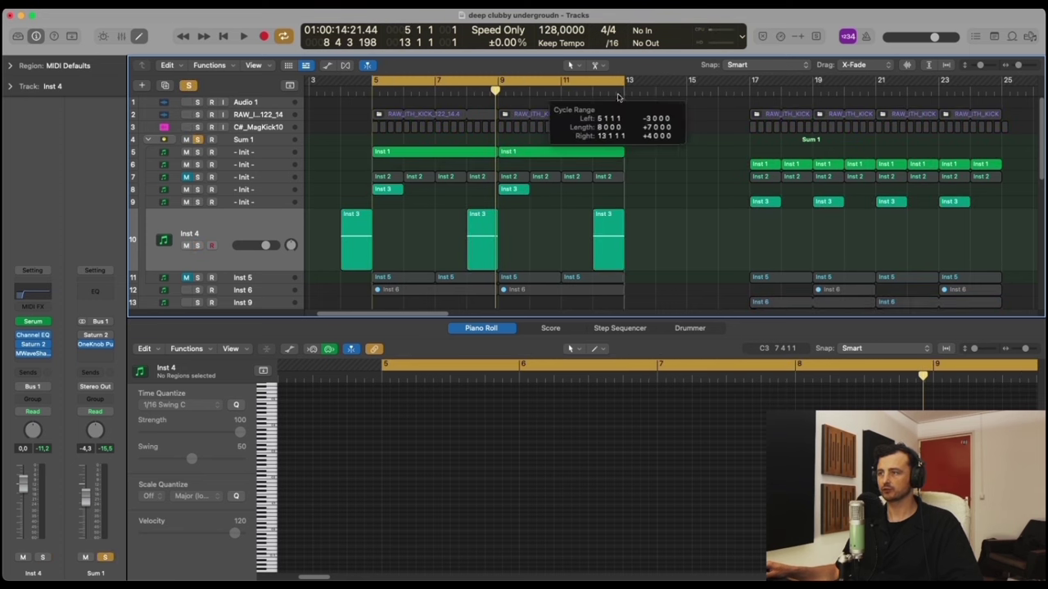
- Solo the C#_MagKick10 and RAW kick tracks too, play the kick layers, then stop and clear solos
click(197, 127)
click(197, 115)
key(space)
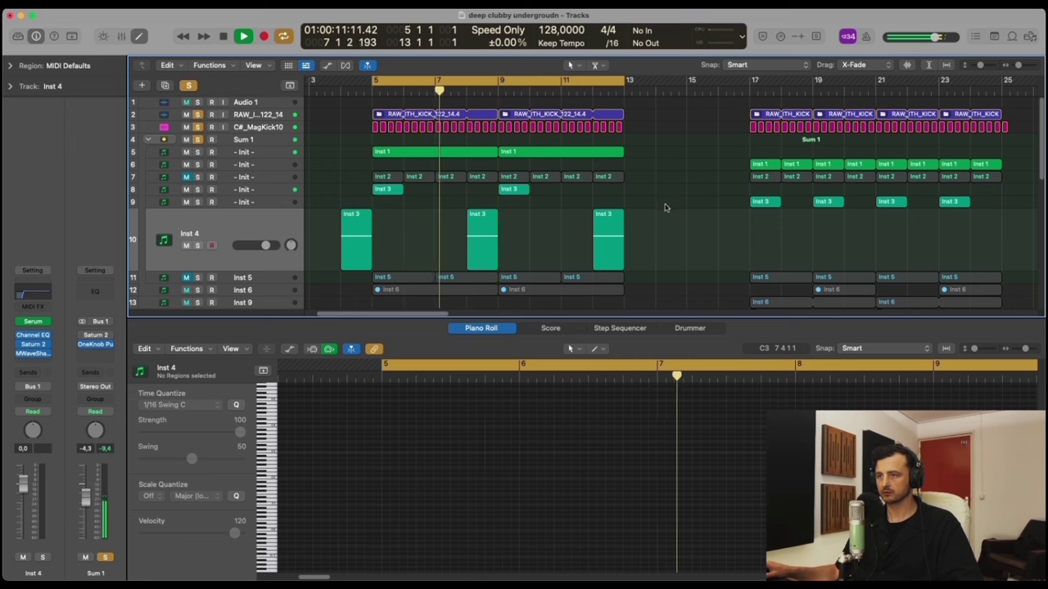
scroll(674, 212, down, 2)
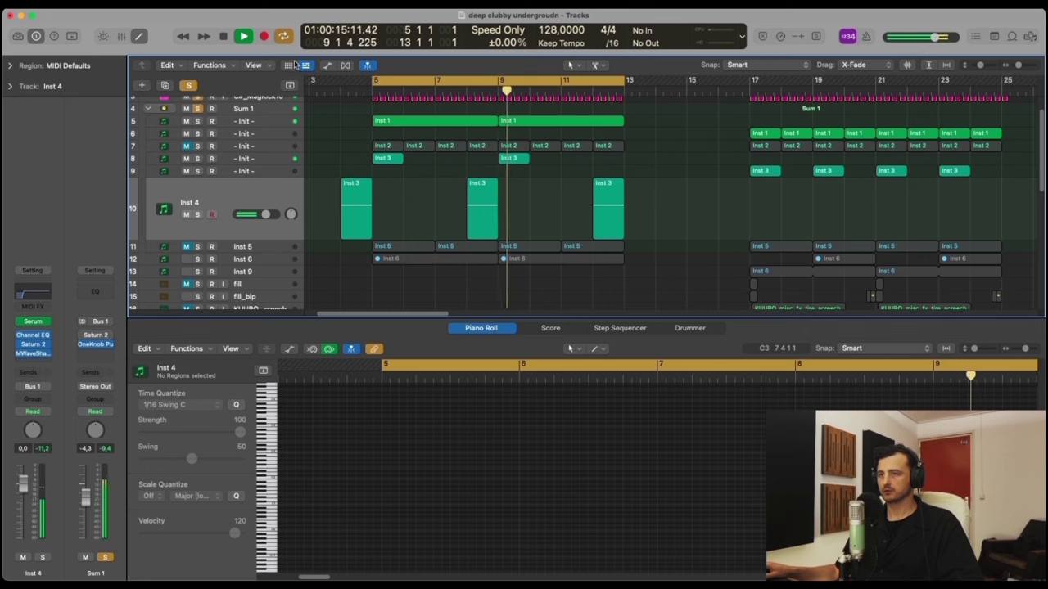
click(244, 36)
click(188, 85)
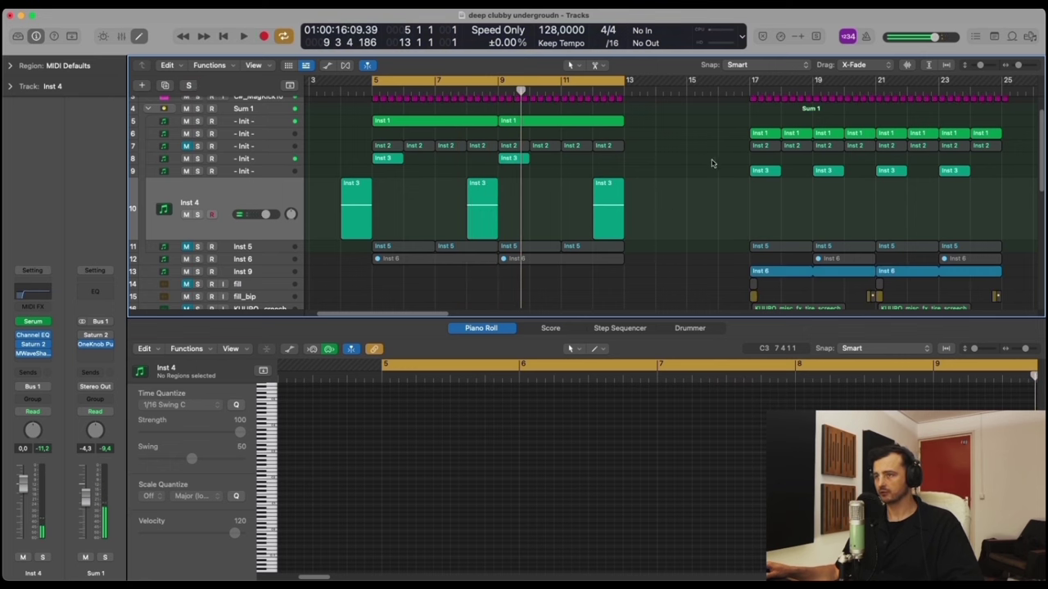
scroll(174, 148, up, 3)
- Collapse the Sum 1 stack, select the T_TSTR_hat_oneshot_minimum track and solo track 24
click(148, 139)
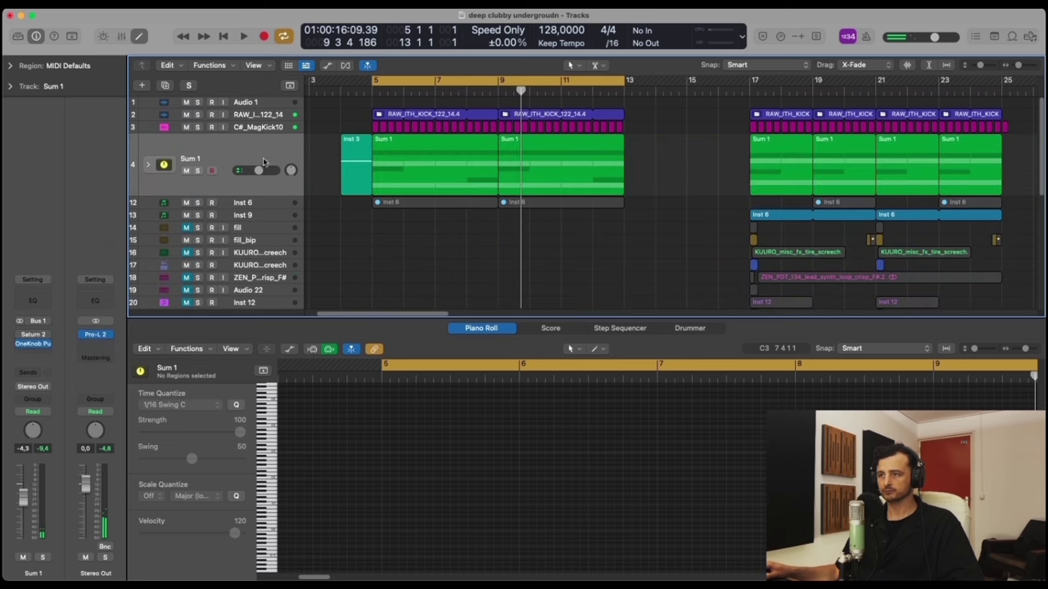
scroll(375, 248, down, 5)
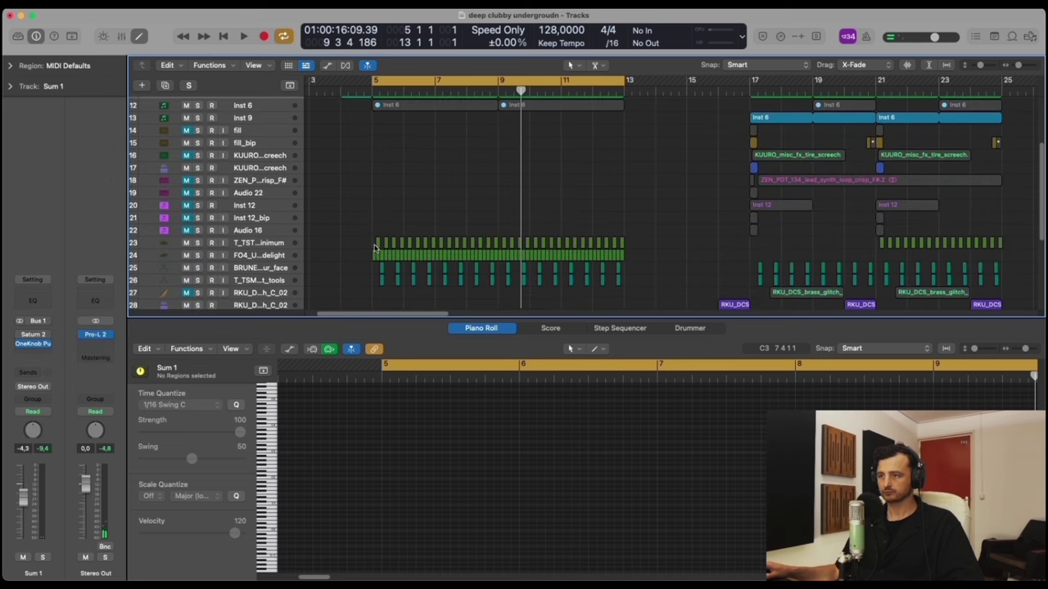
click(279, 244)
click(197, 255)
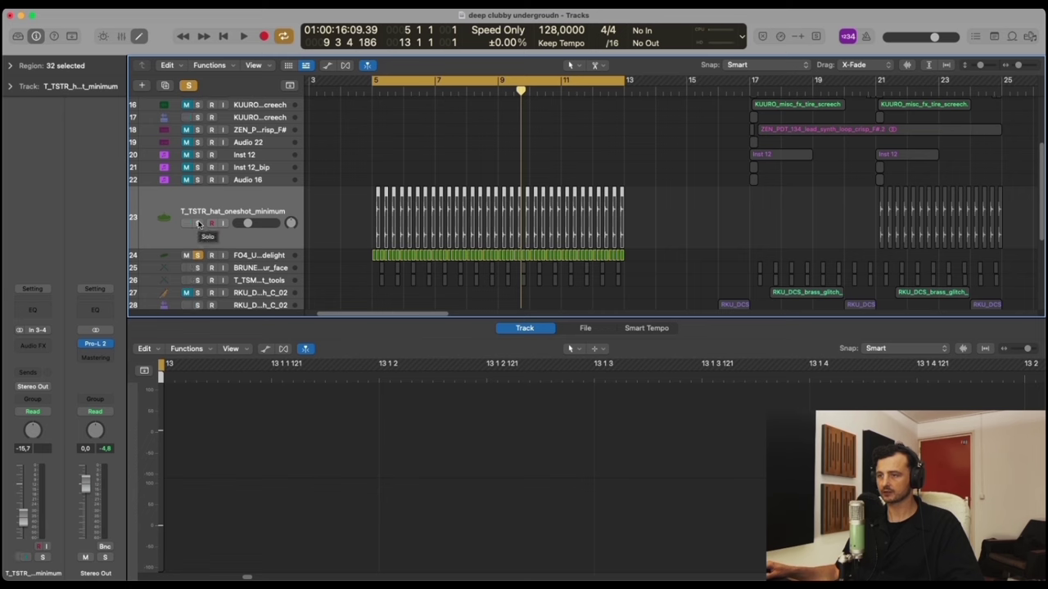
- Play from bar 5 while adding solos on tracks 25, 26 and the hat track
key(space)
click(197, 267)
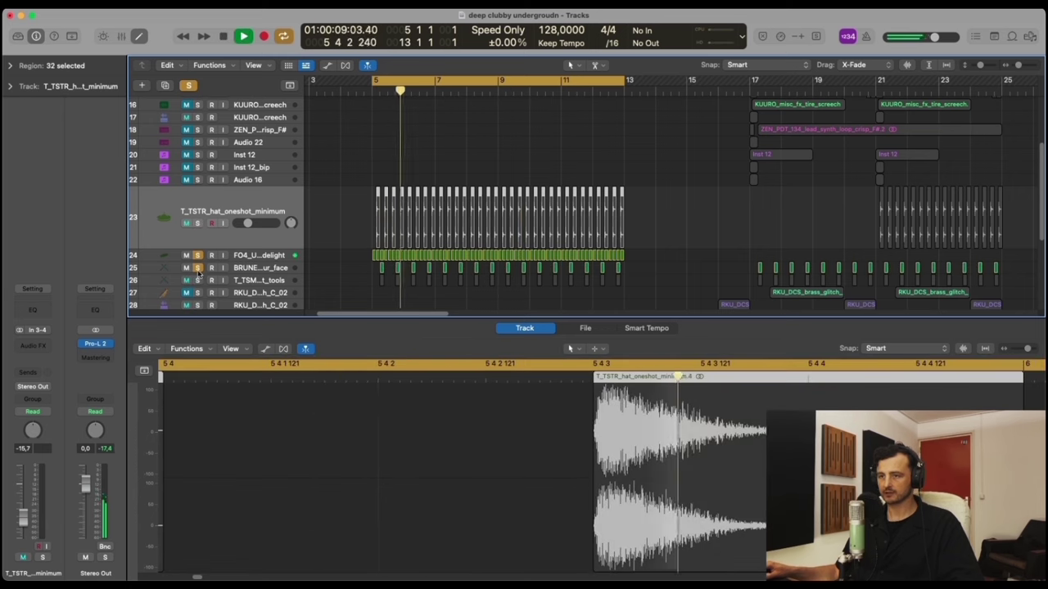
click(197, 280)
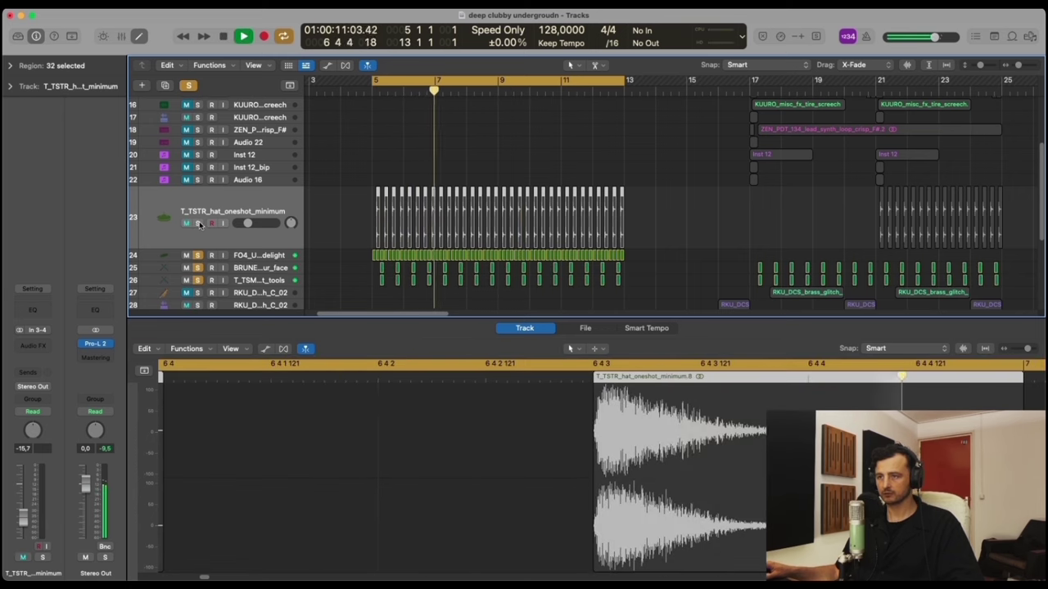
click(197, 223)
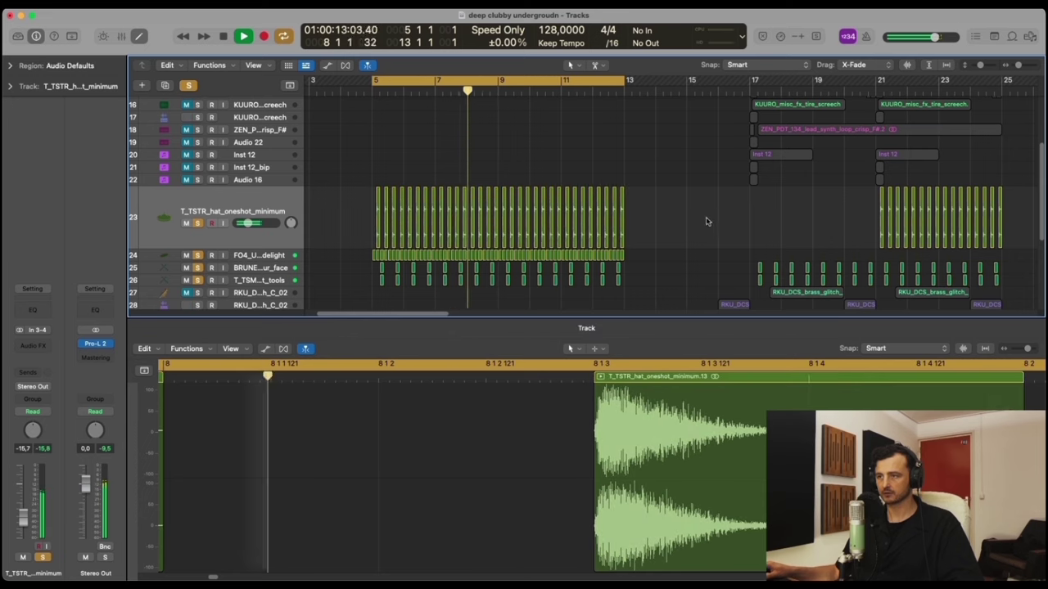
scroll(707, 221, down, 5)
- Audition the soloed LYRE shaker track from bar 5, then stop playback and clear all solos
click(190, 85)
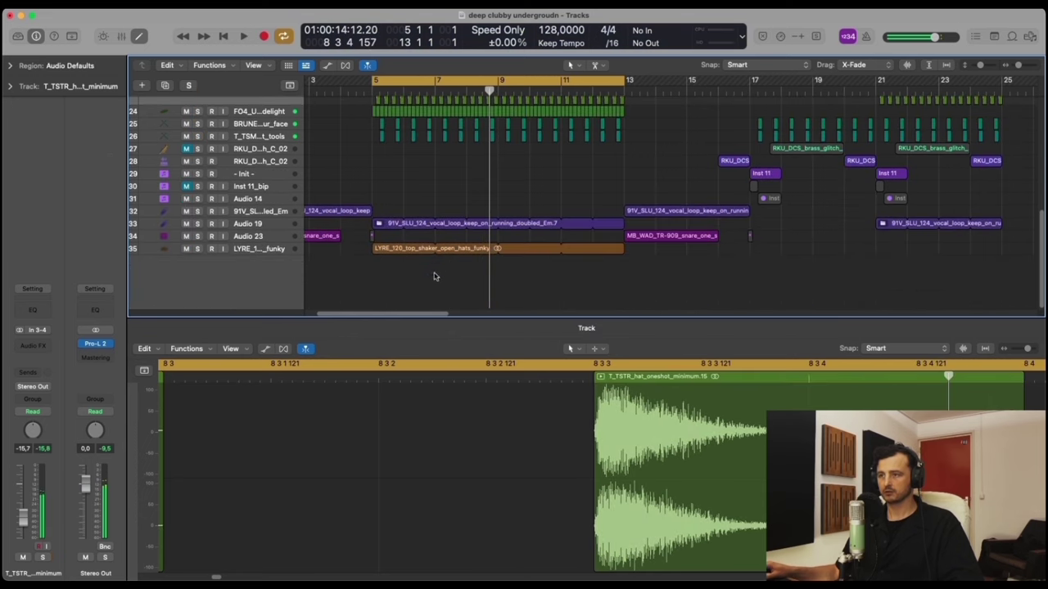
click(197, 249)
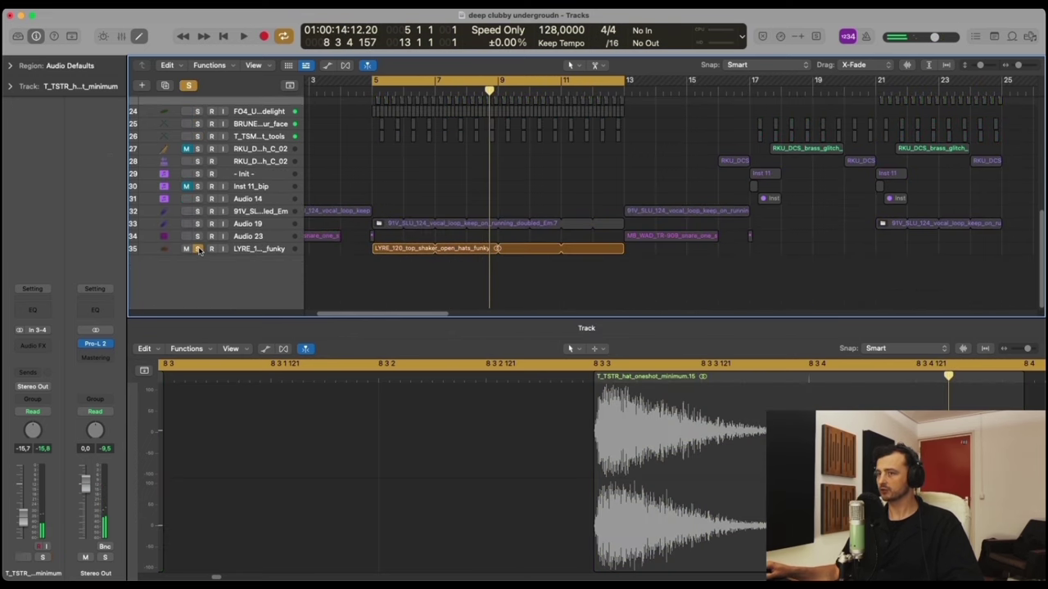
key(space)
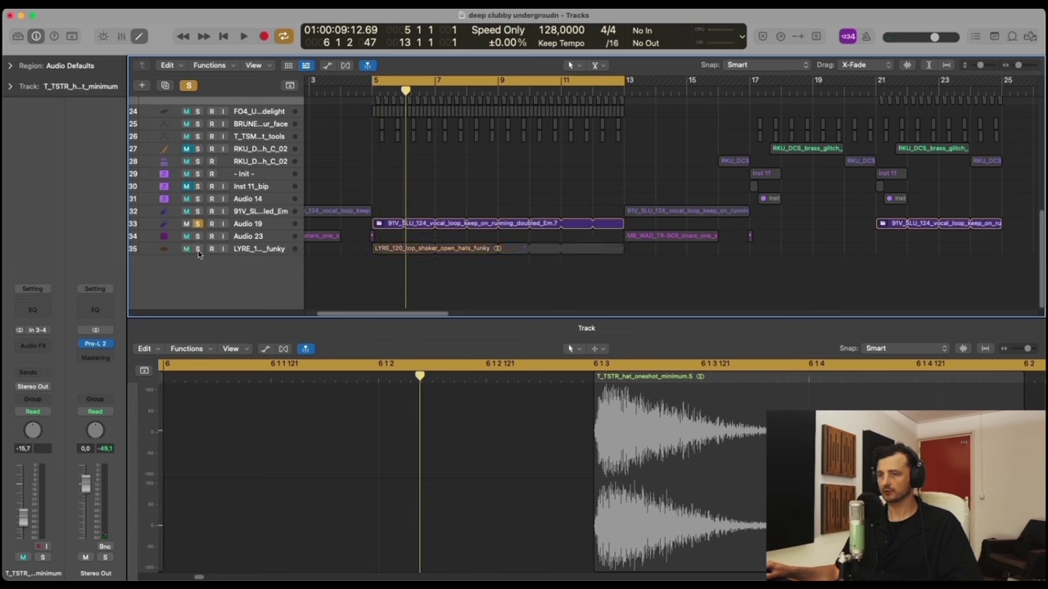
key(space)
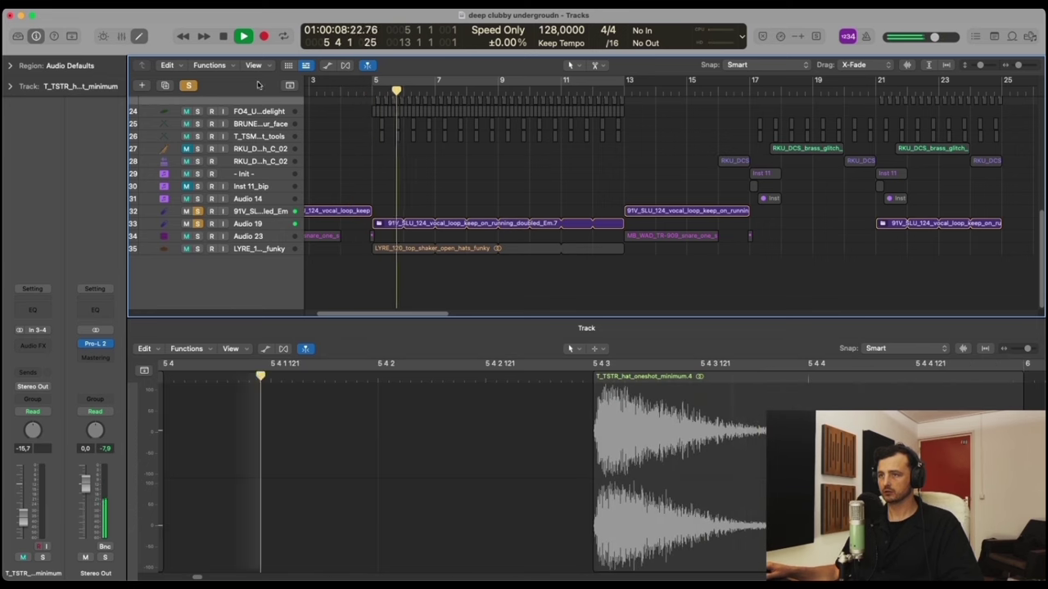
click(187, 87)
key(space)
click(188, 85)
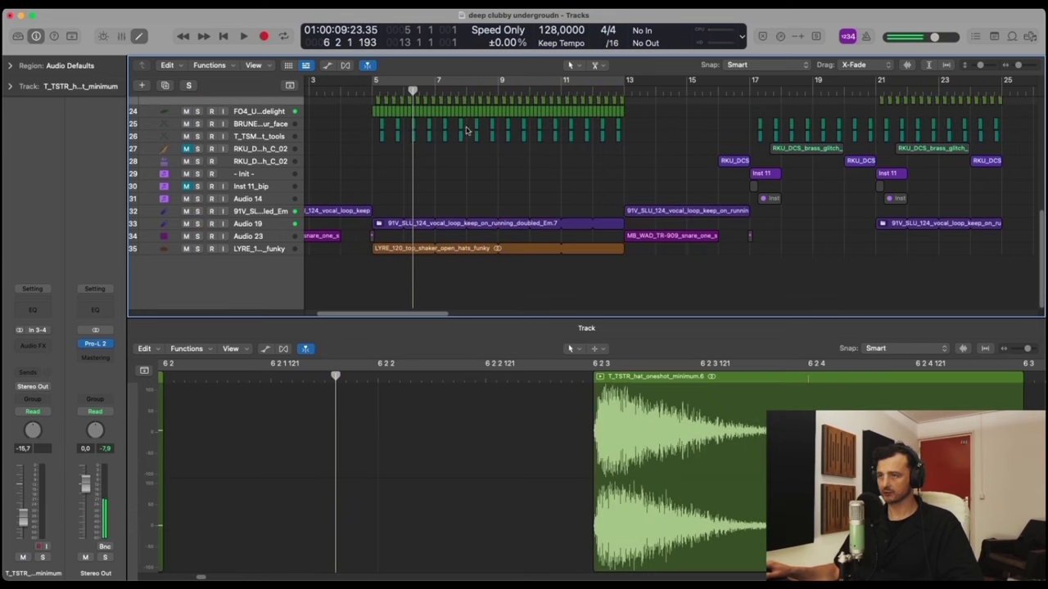